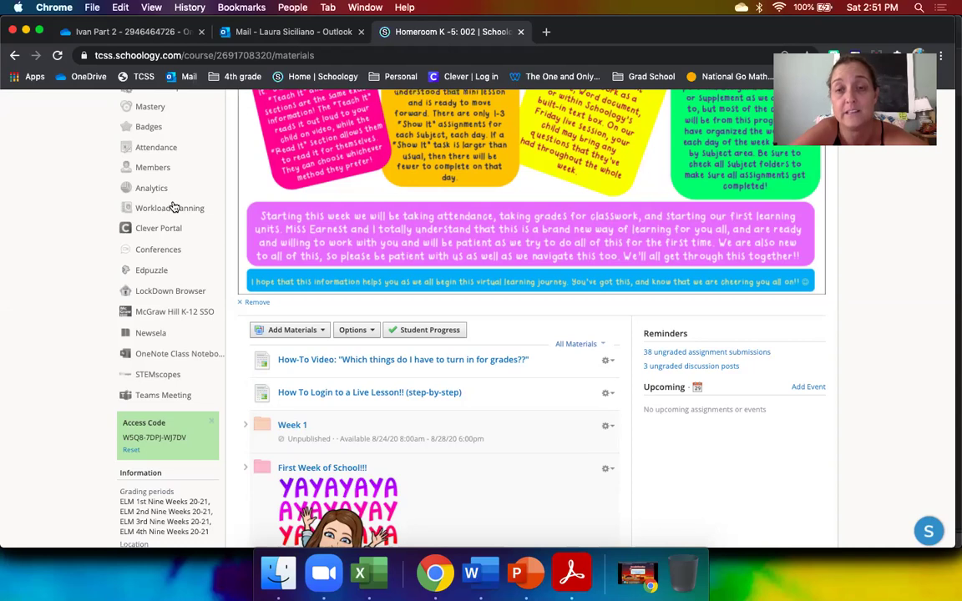
# Open the Thursday folder inside the Week 2- Aug. 31- Sept. 4 folder of the homeroom course materials
pyautogui.scroll(-5, 174, 206)
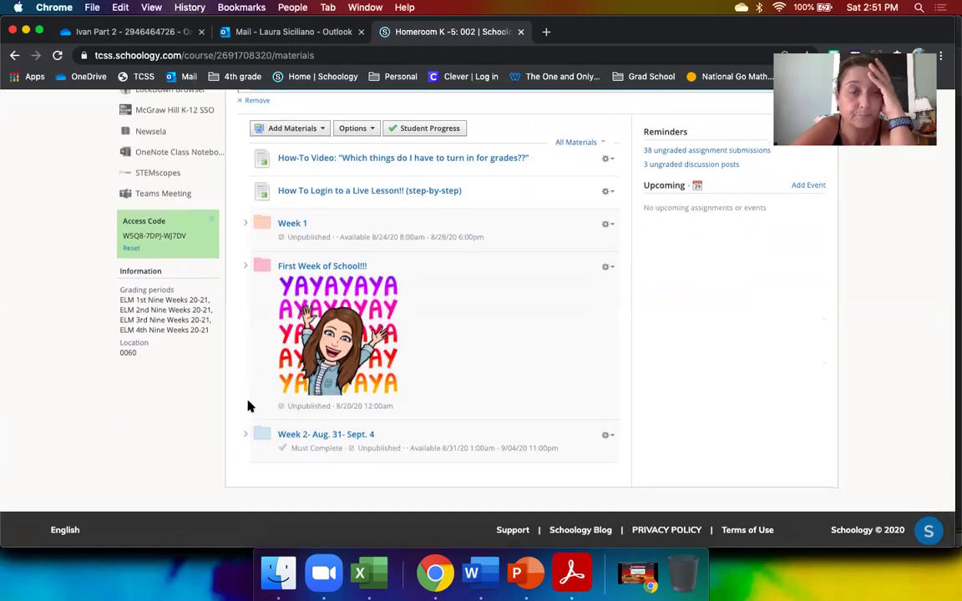
pyautogui.scroll(8, 247, 405)
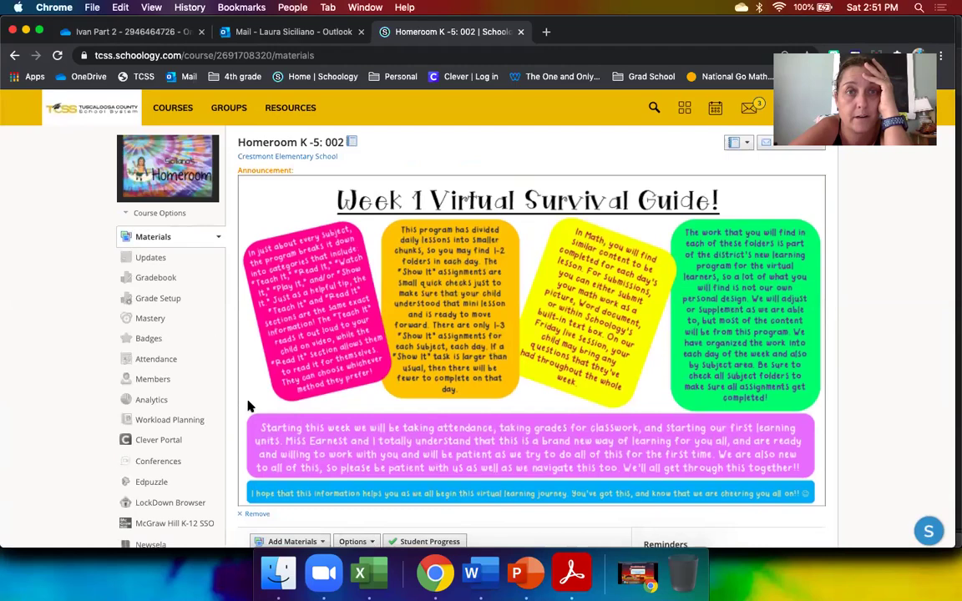
pyautogui.scroll(-5, 247, 405)
pyautogui.scroll(-7, 247, 405)
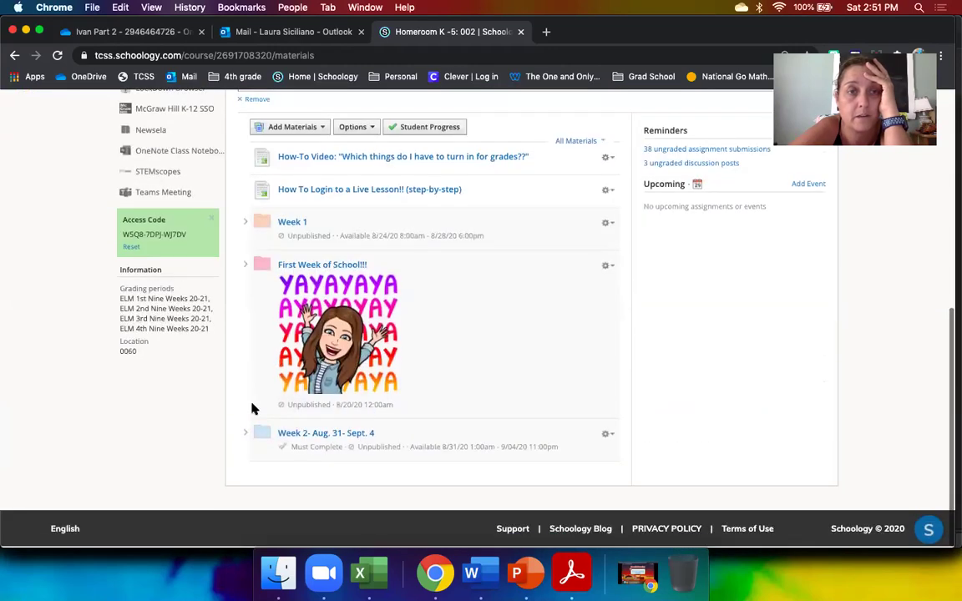
pyautogui.click(305, 436)
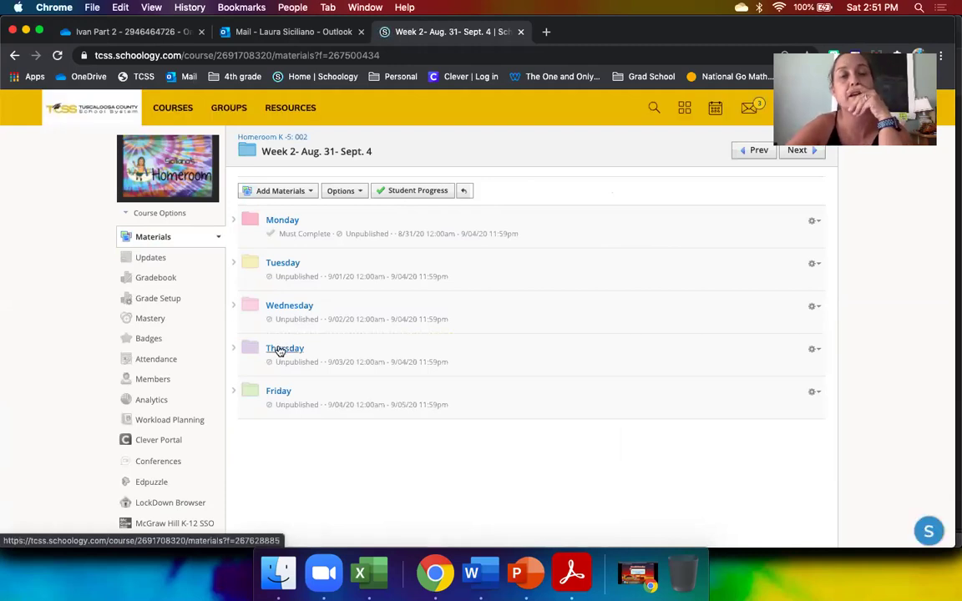
pyautogui.click(280, 349)
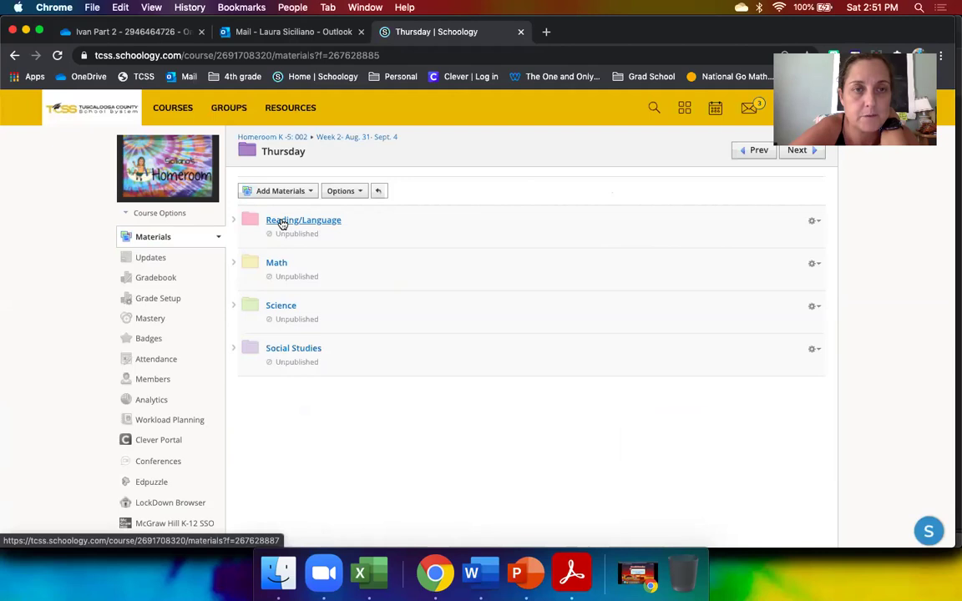
# Open the Reading folder under Thursday's Reading/Language and look over the kinds of materials that can be added there
pyautogui.click(235, 222)
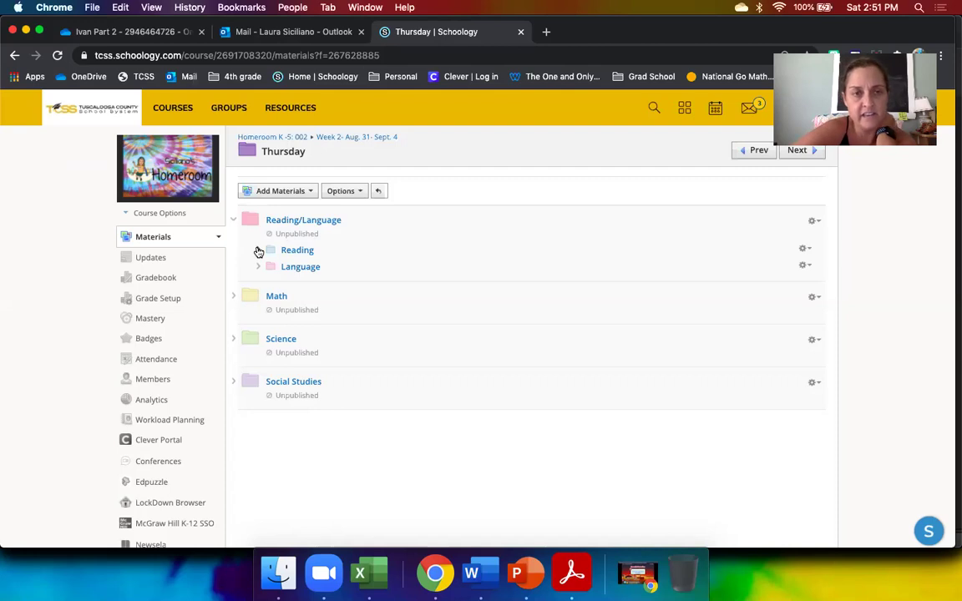
pyautogui.click(258, 251)
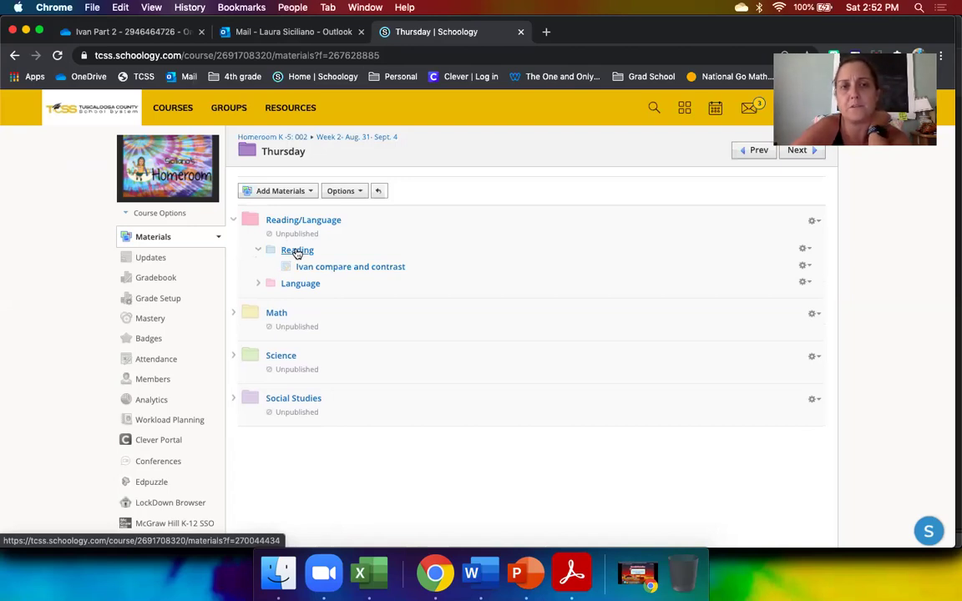
pyautogui.click(297, 252)
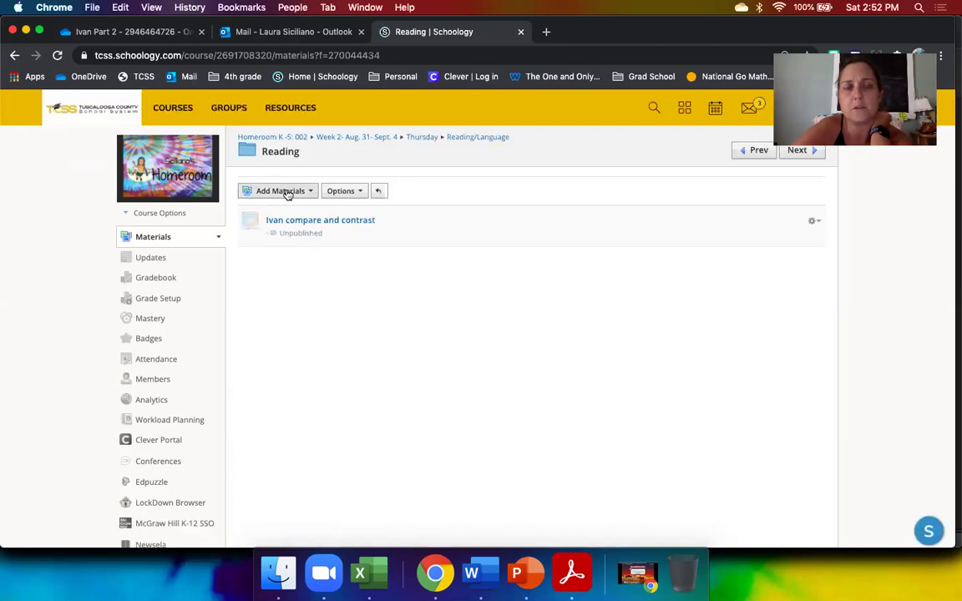
pyautogui.click(287, 192)
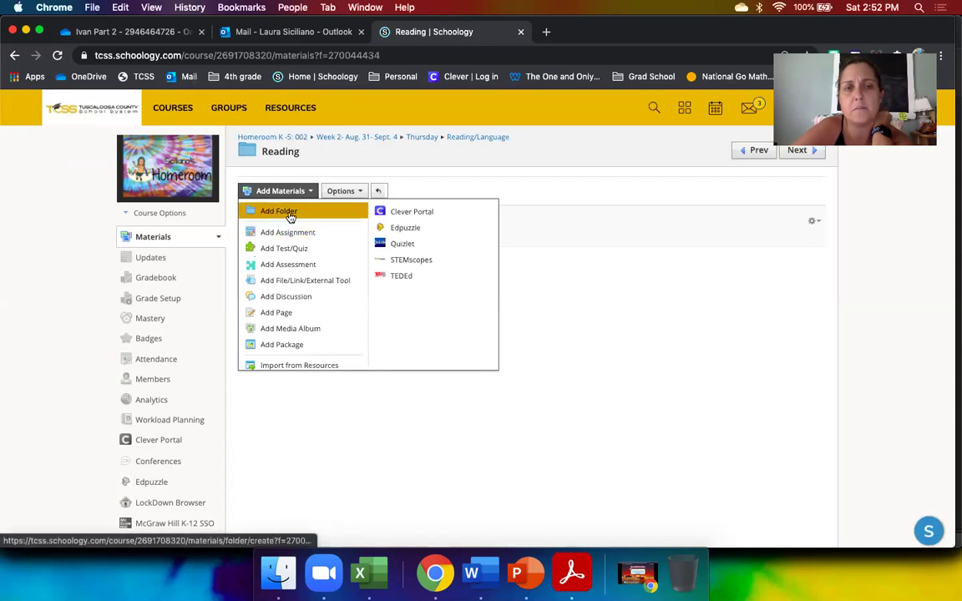
pyautogui.click(510, 418)
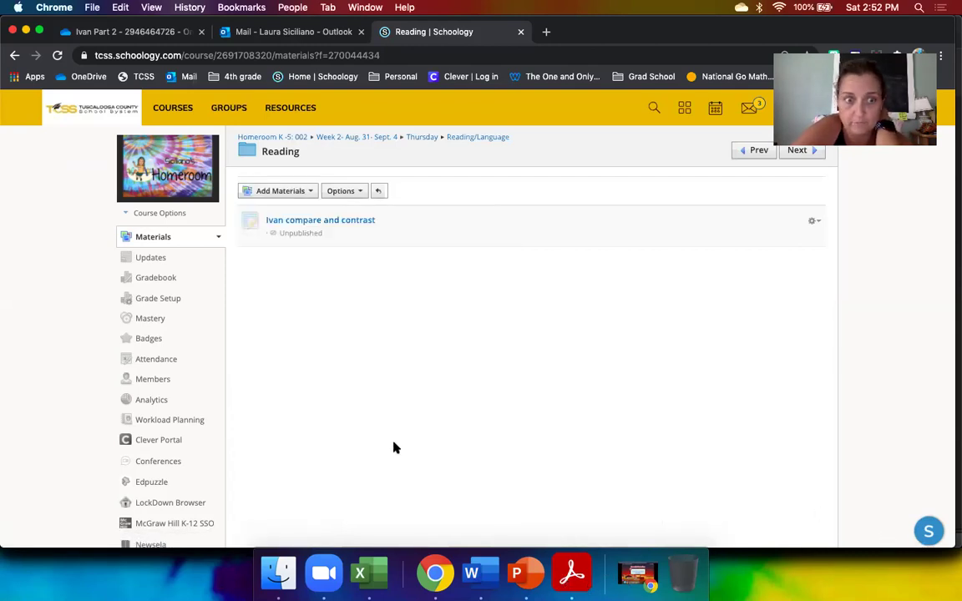
# Switch to Adobe Acrobat and capture a screenshot of page 27 of Ivan Chapter Questions.pdf, just inside the worksheet's border
pyautogui.click(576, 576)
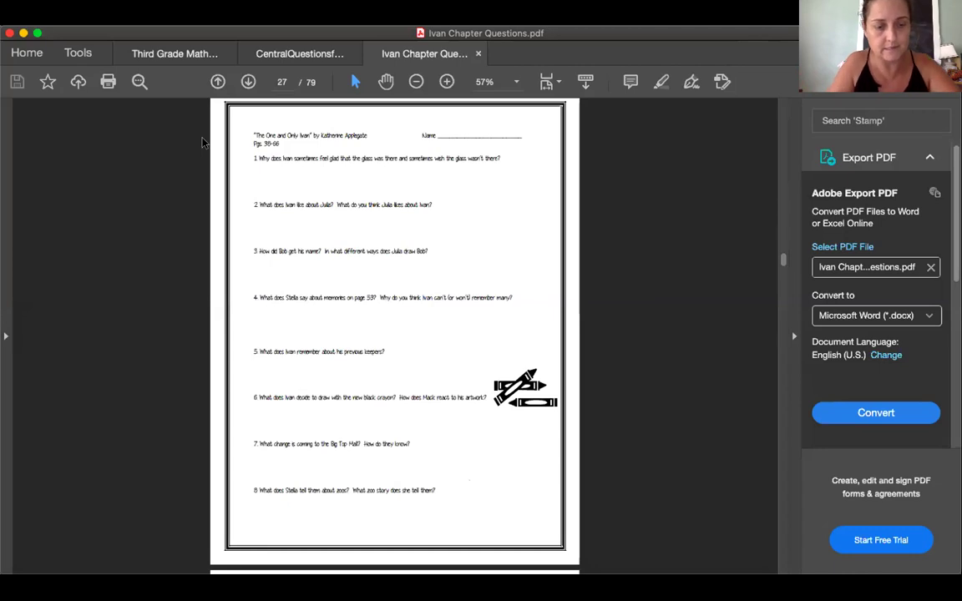
pyautogui.press('super+shift+4')
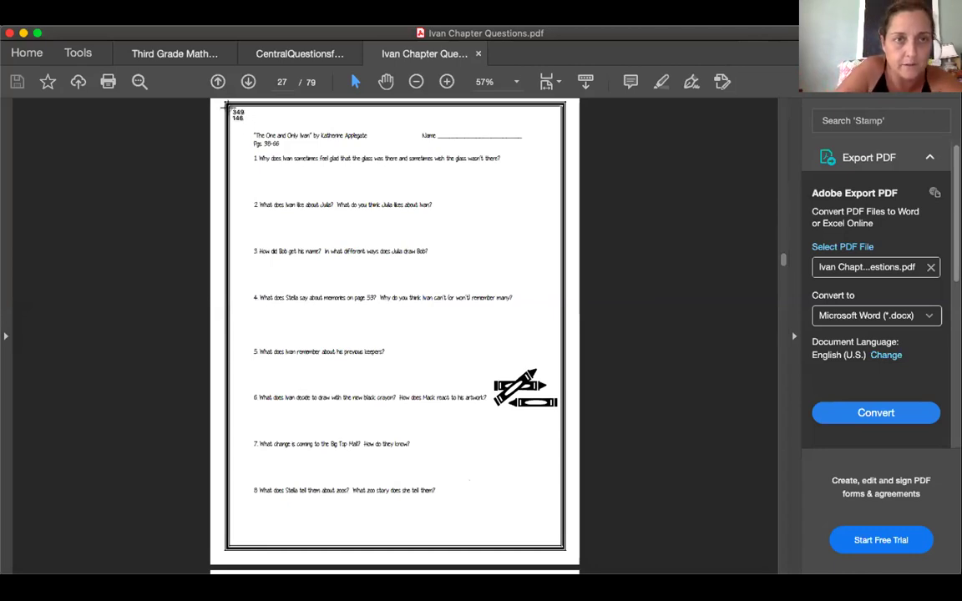
pyautogui.moveTo(231, 109); pyautogui.dragTo(557, 541)
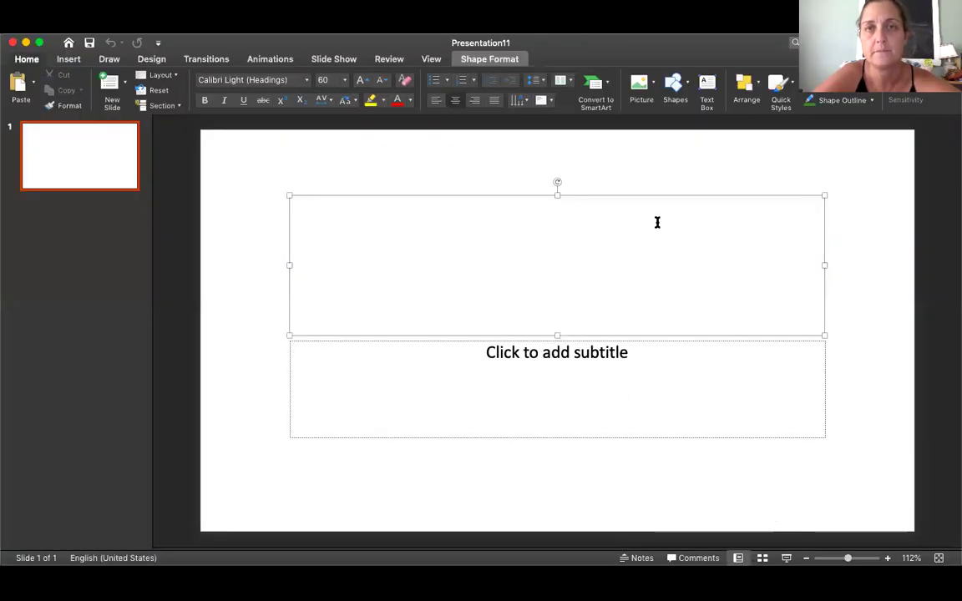
# Delete the title and subtitle placeholders from the blank presentation's first slide
pyautogui.press('Escape')
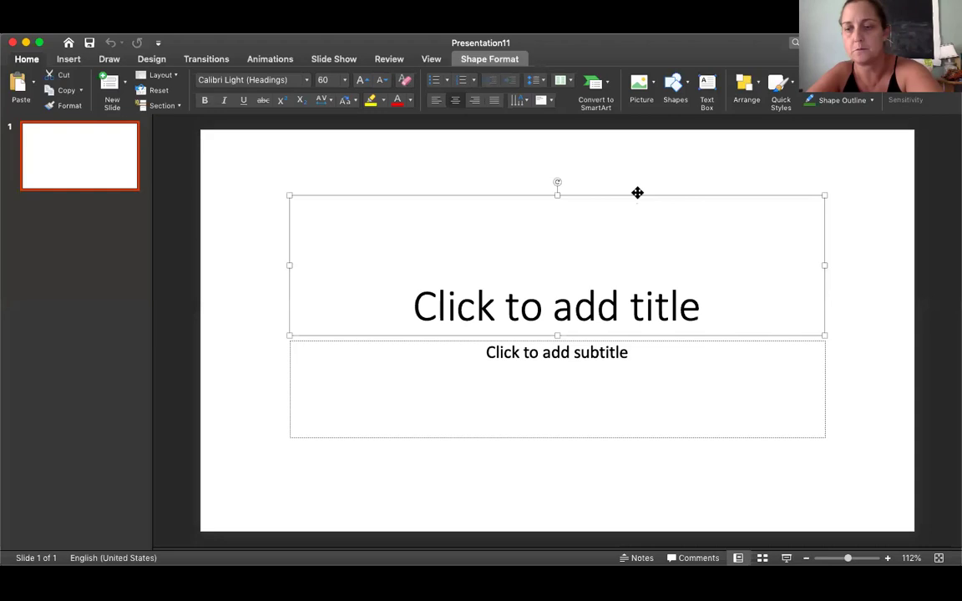
pyautogui.press('Delete')
pyautogui.click(631, 341)
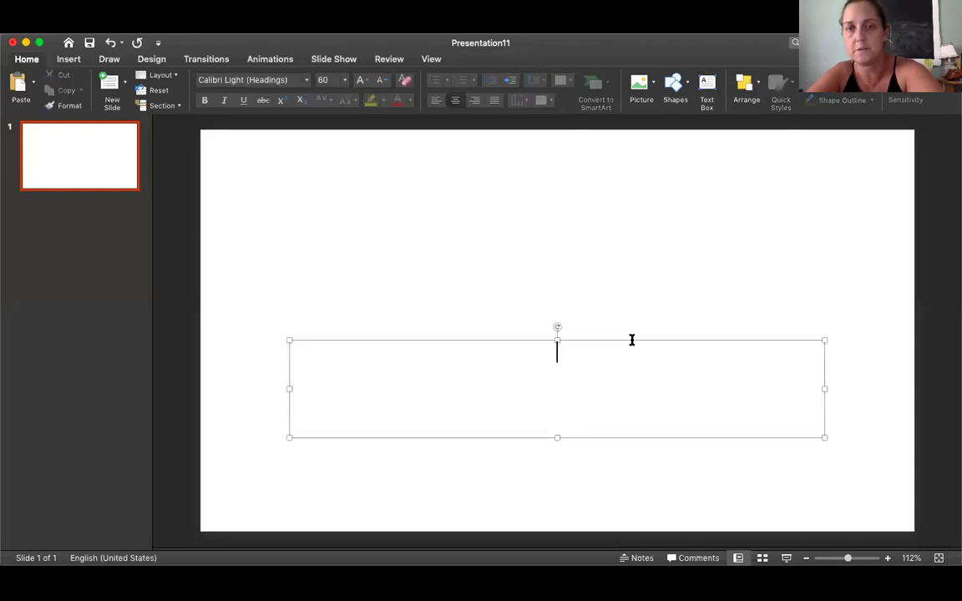
pyautogui.press('Escape')
pyautogui.press('Delete')
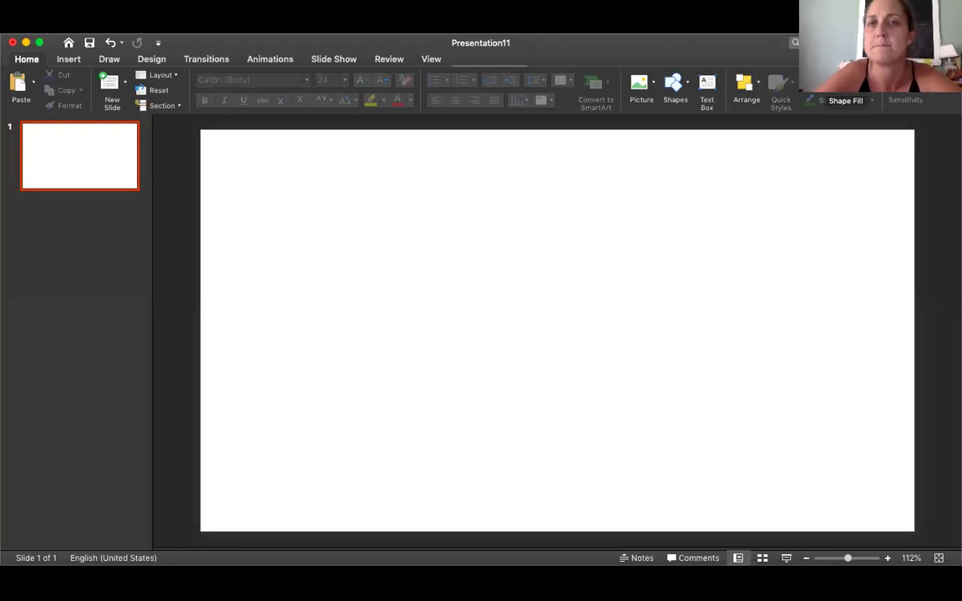
# Set a custom slide size of 8.5 in wide by 11 in high, scaling the content down
pyautogui.click(149, 58)
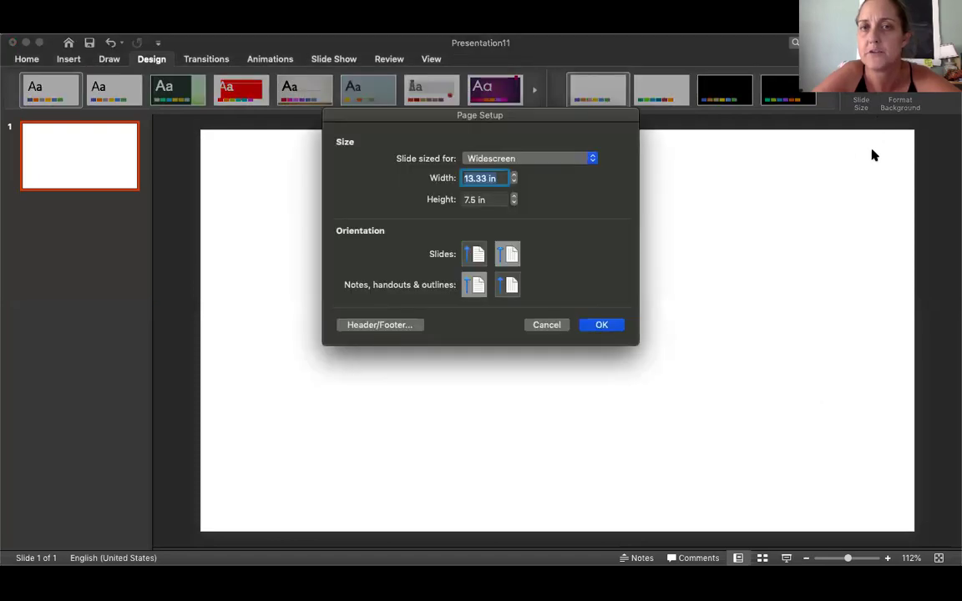
pyautogui.write('8.5')
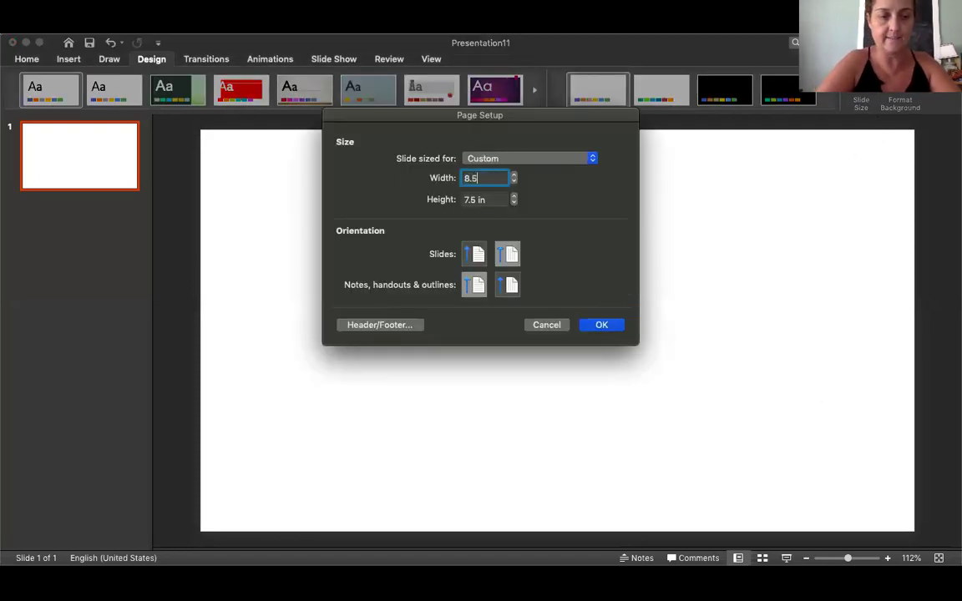
pyautogui.press('Tab')
pyautogui.write('11')
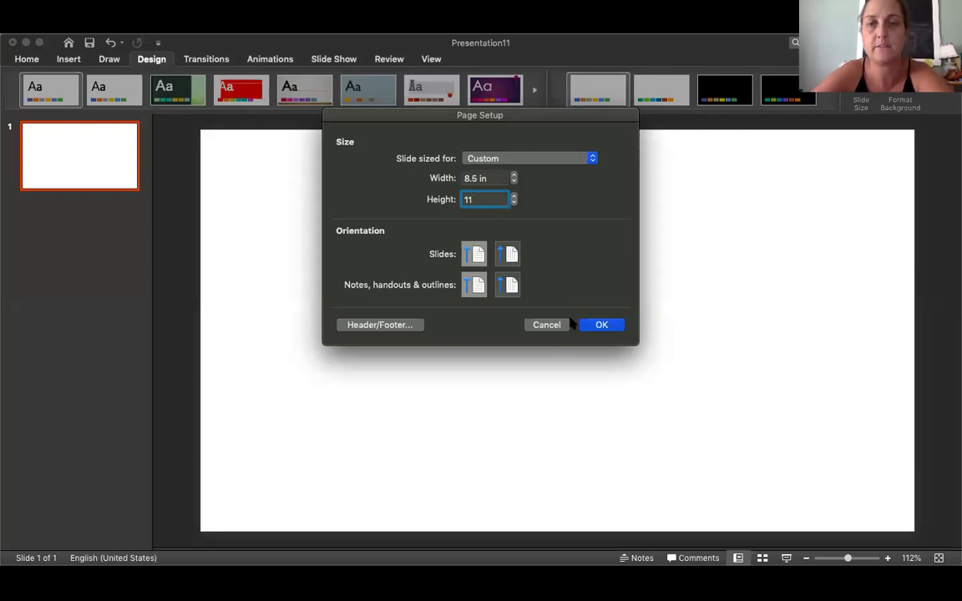
pyautogui.click(598, 326)
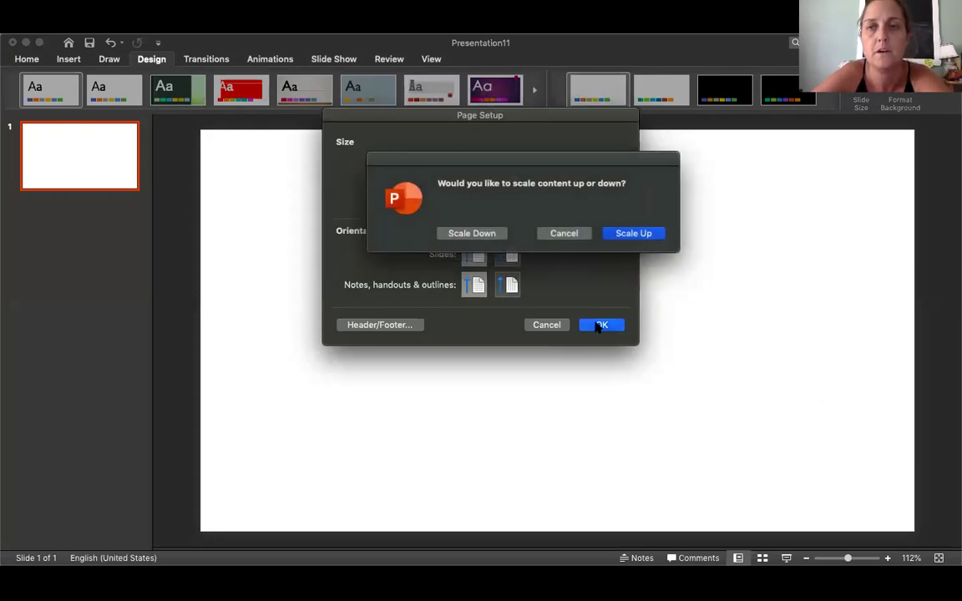
pyautogui.click(471, 235)
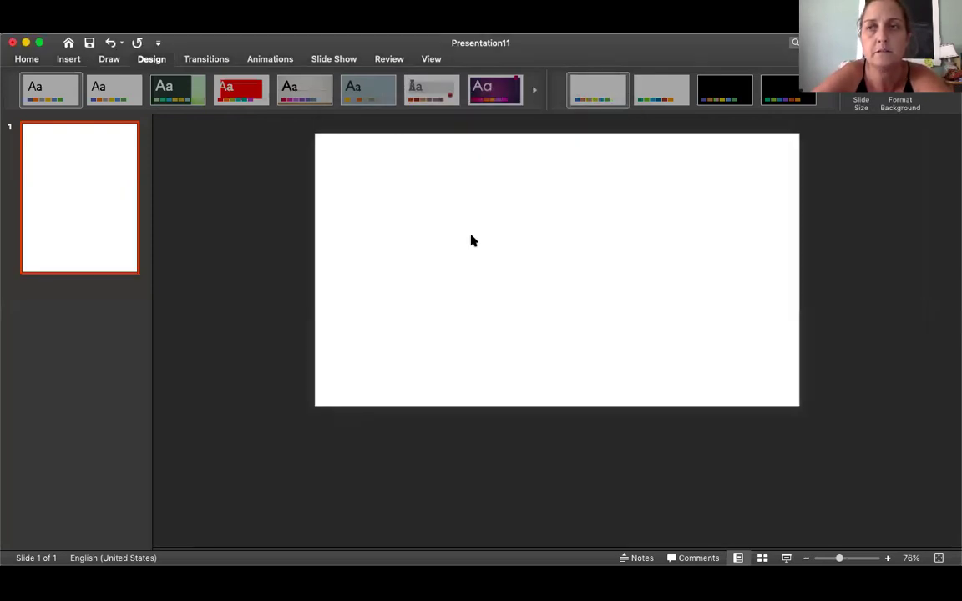
# Fill the slide background with the most recent screenshot, Screen Shot 2020-08-29 at 2.53.02 PM
pyautogui.click(899, 100)
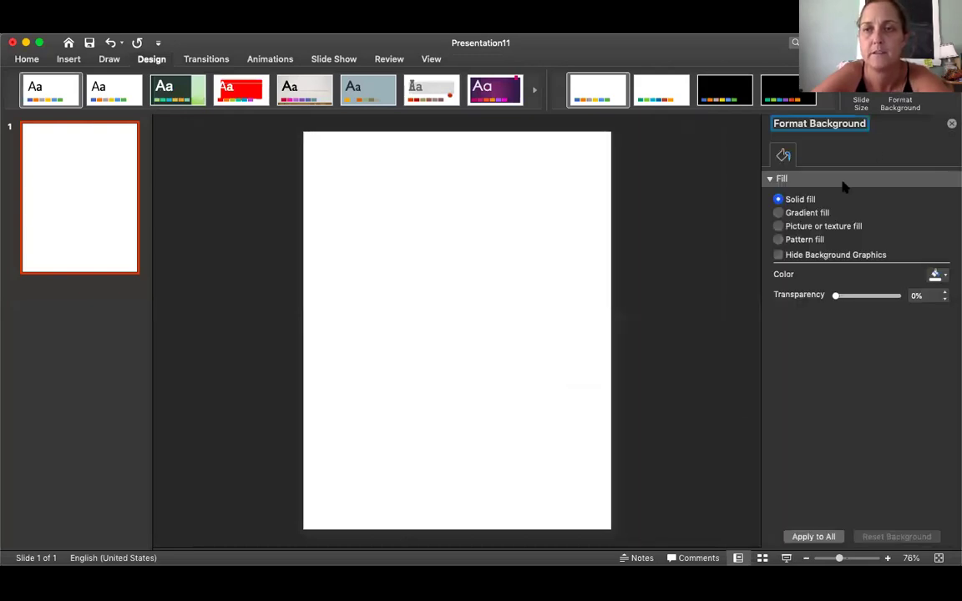
pyautogui.click(800, 226)
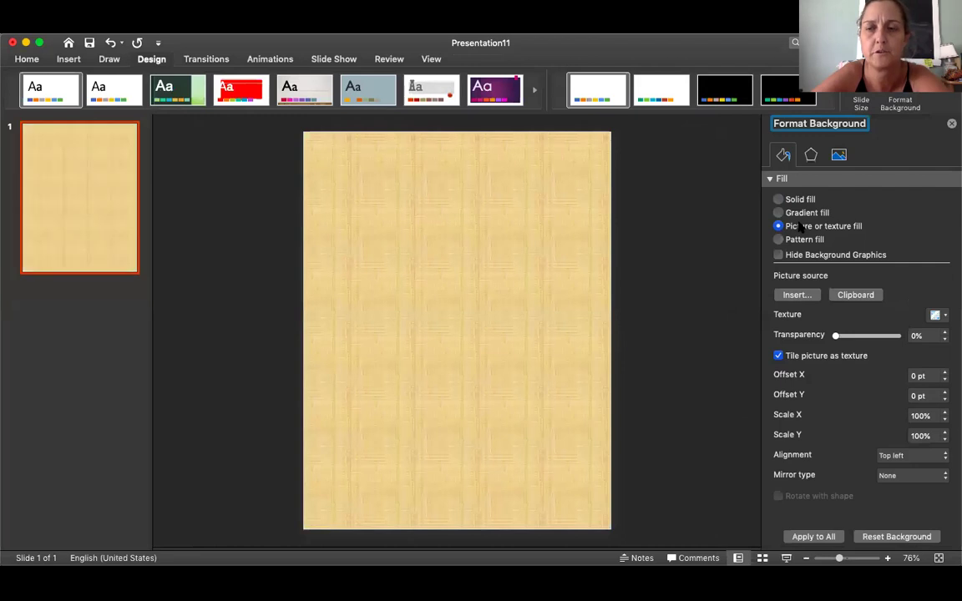
pyautogui.click(797, 295)
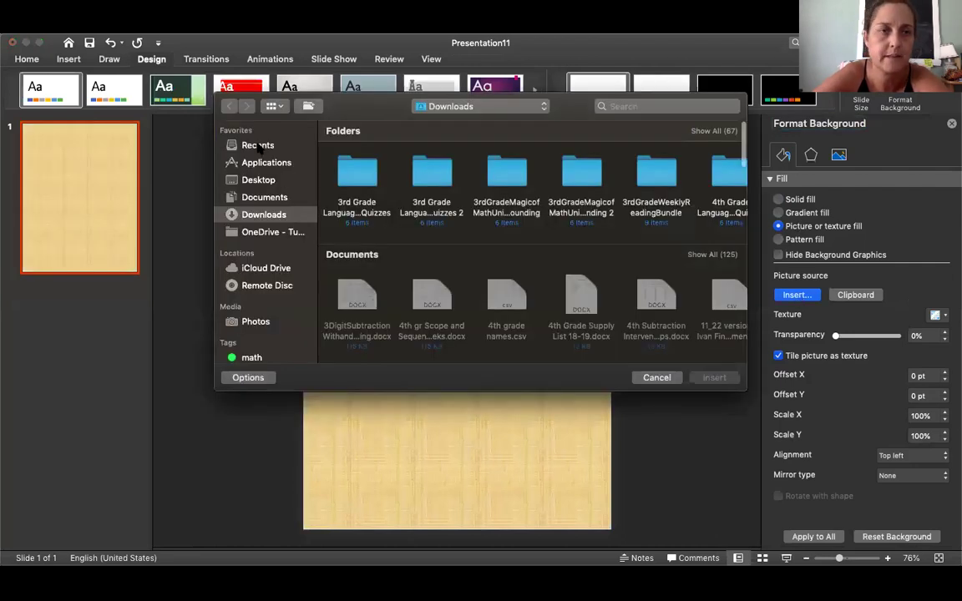
pyautogui.click(258, 146)
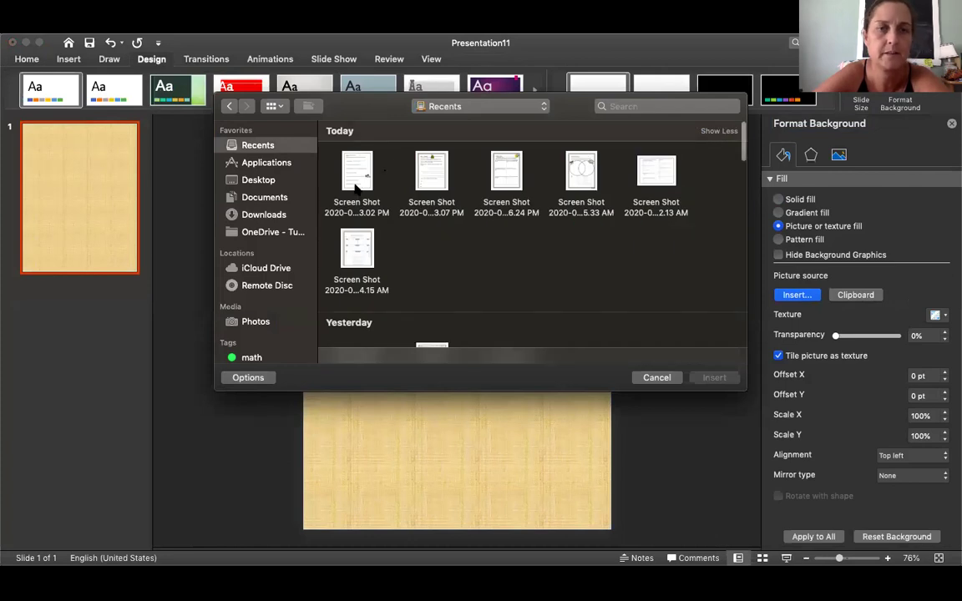
pyautogui.click(357, 186)
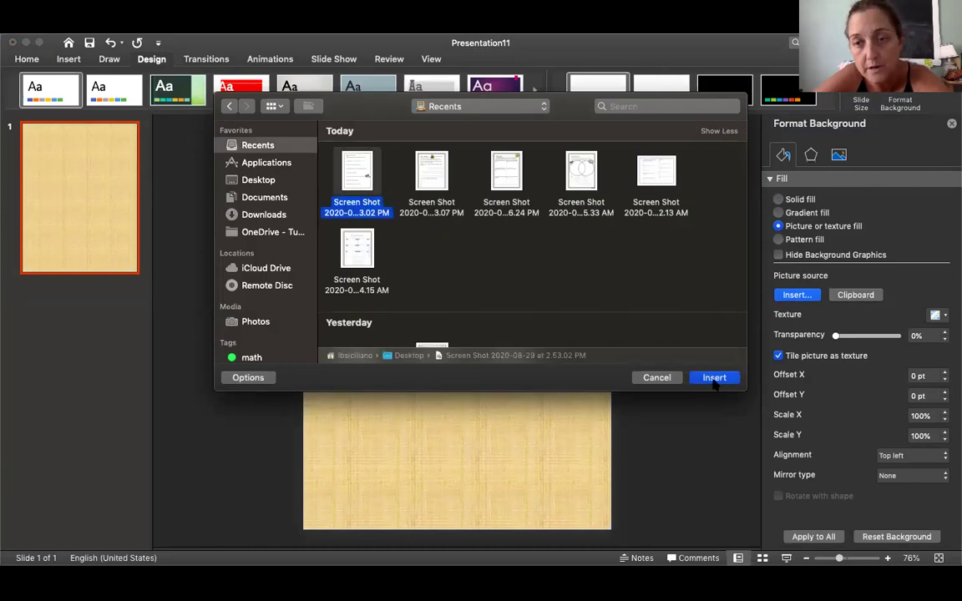
pyautogui.click(714, 377)
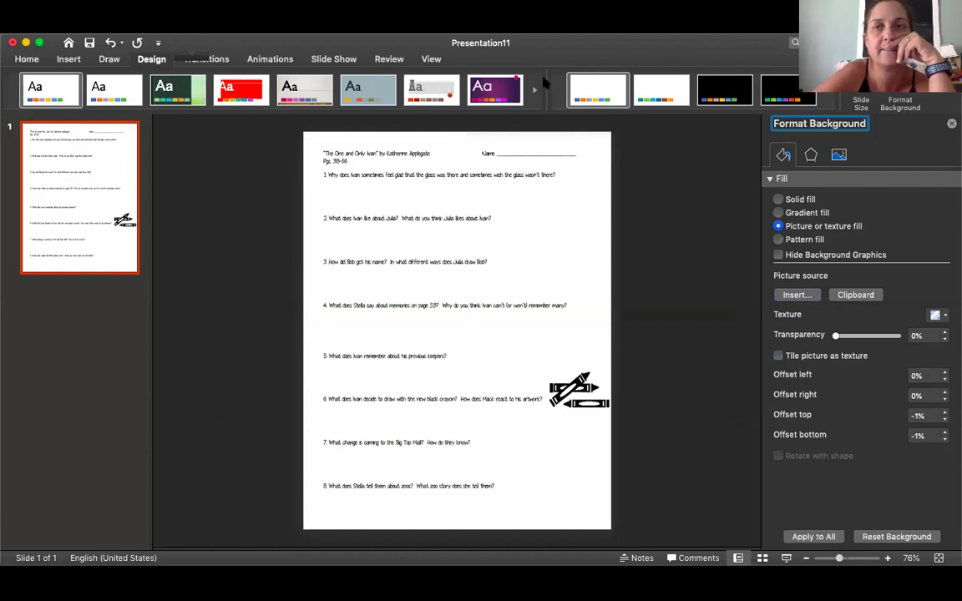
# Try to add a text box spanning the answer space between questions 1 and 2
pyautogui.click(67, 62)
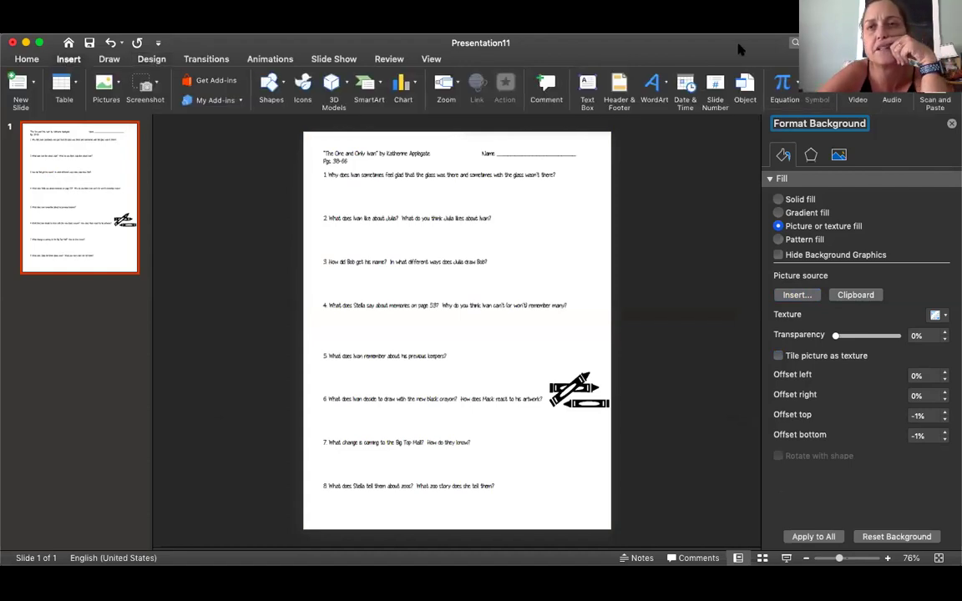
pyautogui.click(656, 80)
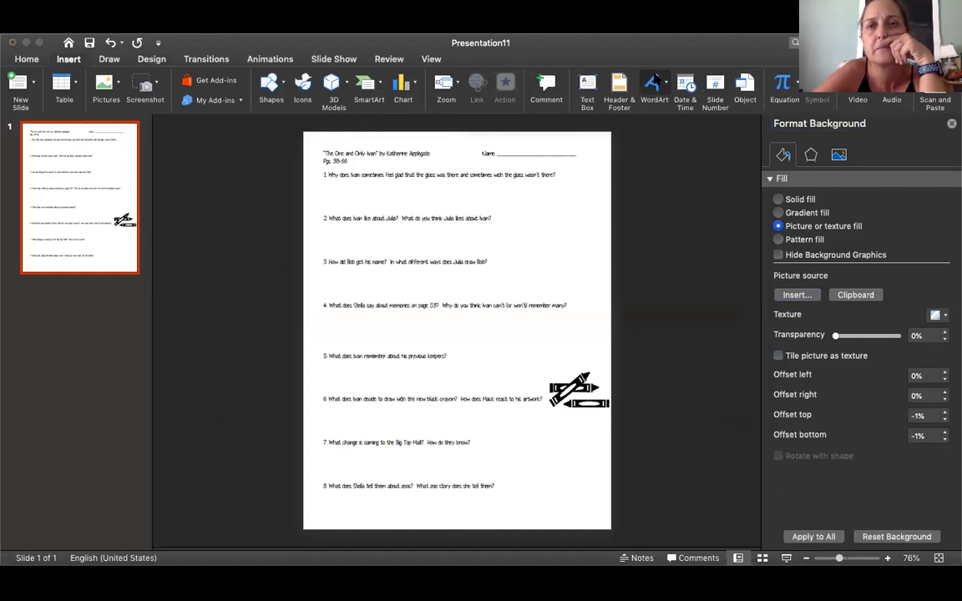
pyautogui.click(587, 80)
pyautogui.click(587, 80)
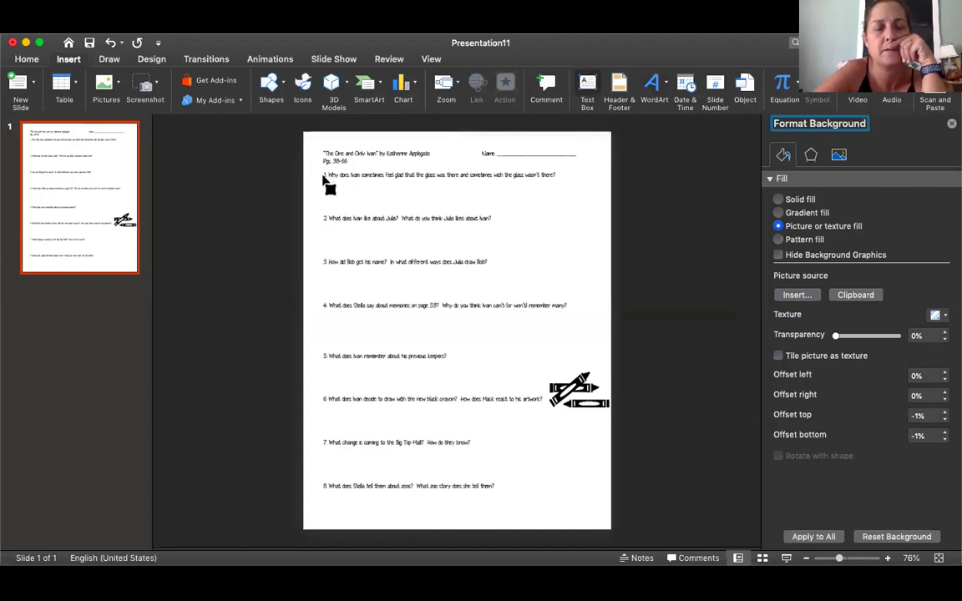
pyautogui.moveTo(323, 177); pyautogui.dragTo(606, 215)
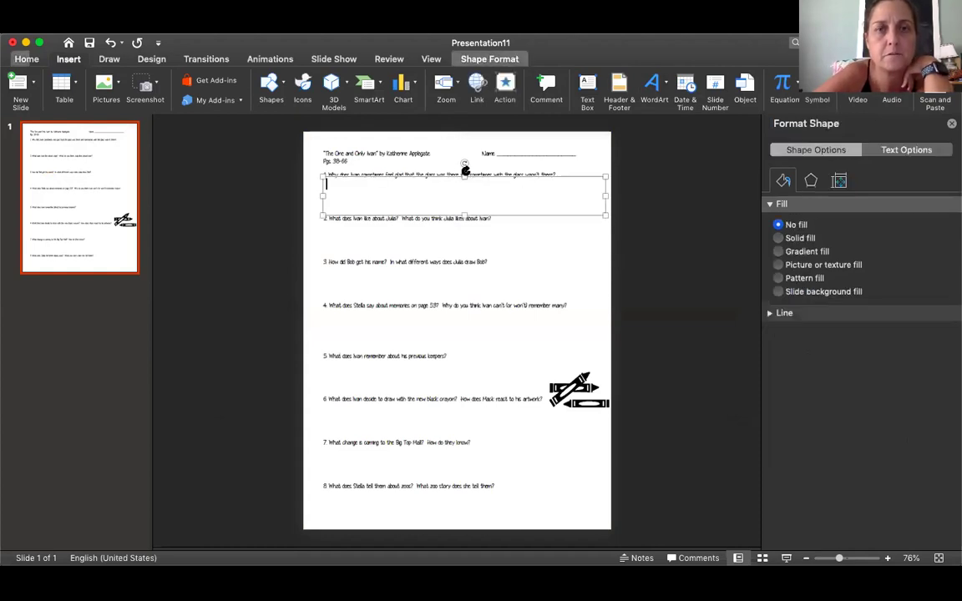
pyautogui.moveTo(465, 174); pyautogui.dragTo(463, 176)
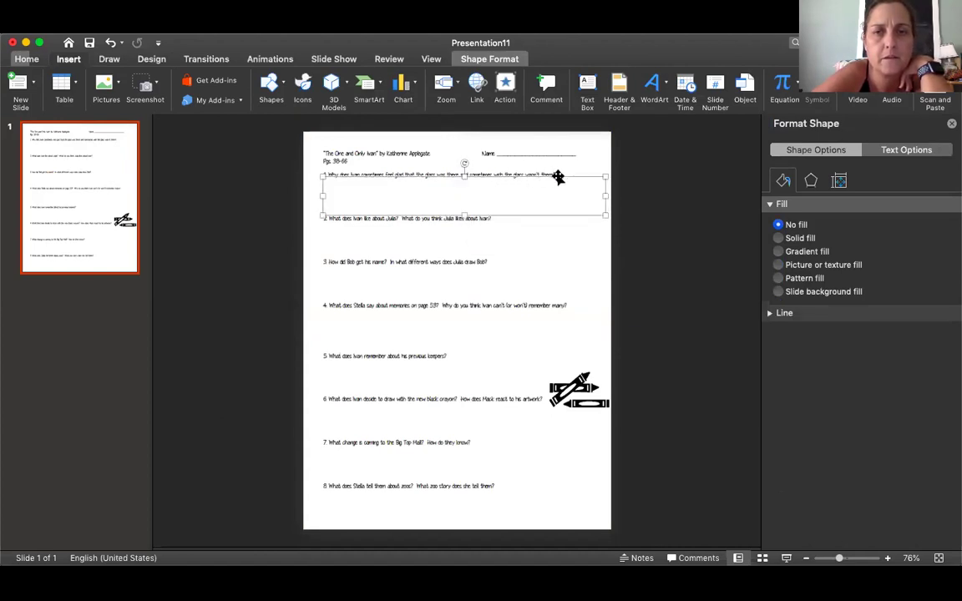
pyautogui.moveTo(559, 174); pyautogui.dragTo(557, 176)
pyautogui.click(581, 286)
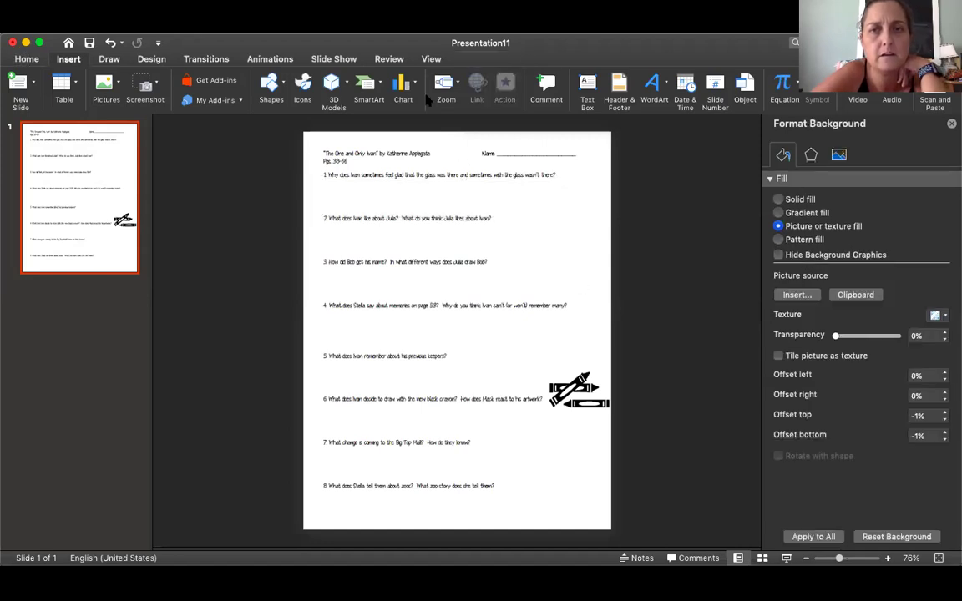
# Add a text box below question 1 and stretch it across the answer space to about 7.1 in wide
pyautogui.click(409, 186)
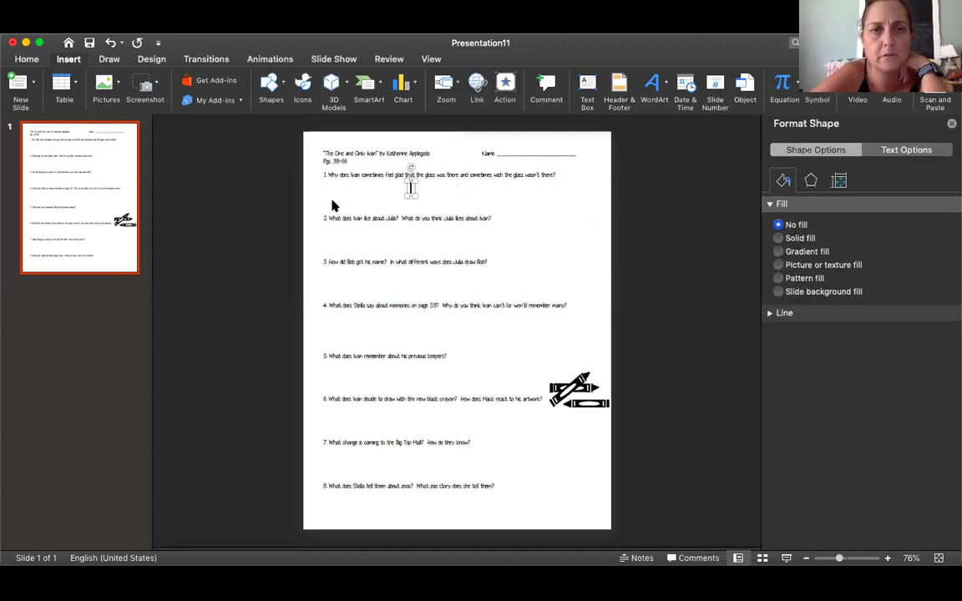
pyautogui.click(399, 182)
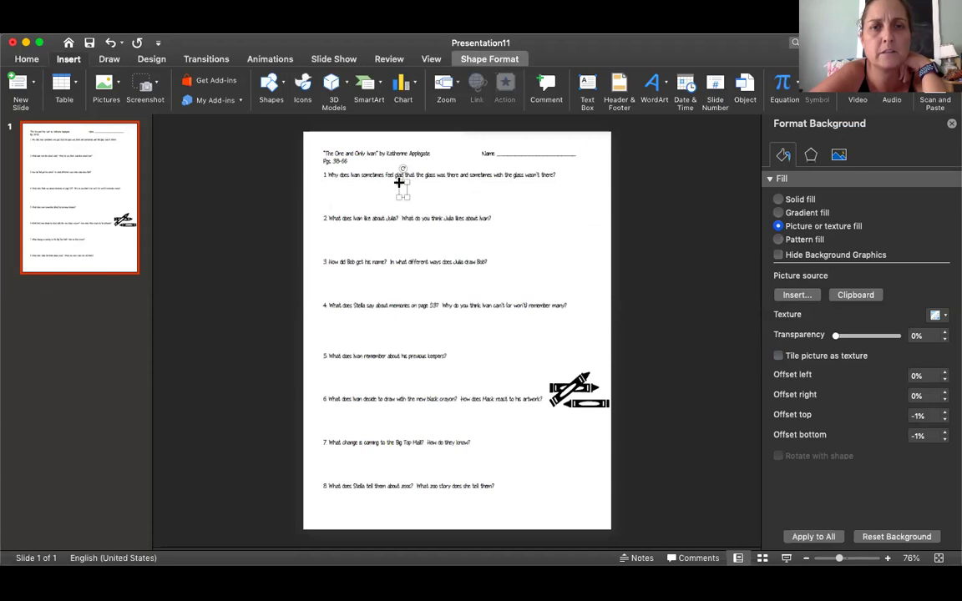
pyautogui.moveTo(406, 198); pyautogui.dragTo(572, 202)
pyautogui.moveTo(399, 181); pyautogui.dragTo(318, 180)
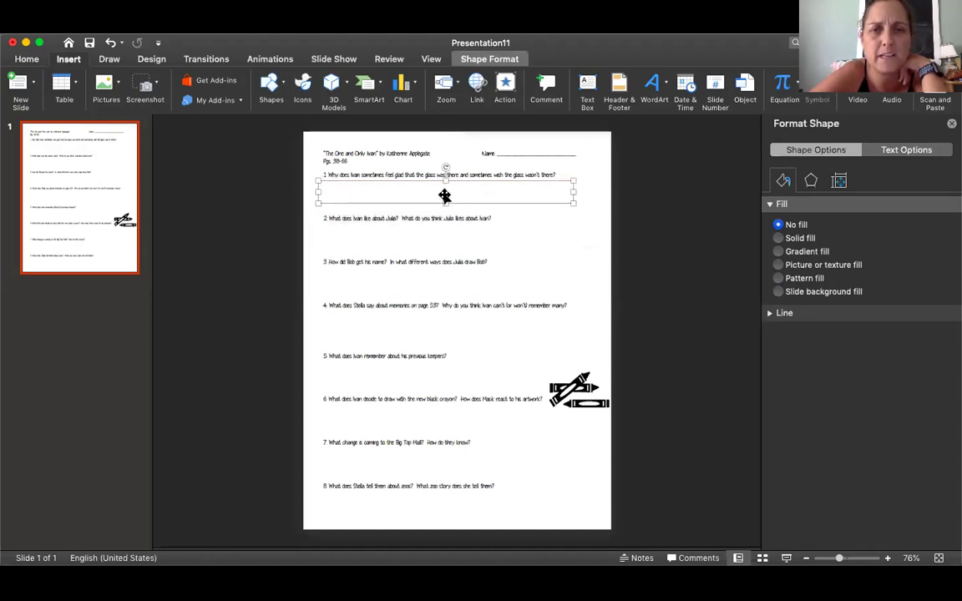
pyautogui.moveTo(445, 203); pyautogui.dragTo(445, 207)
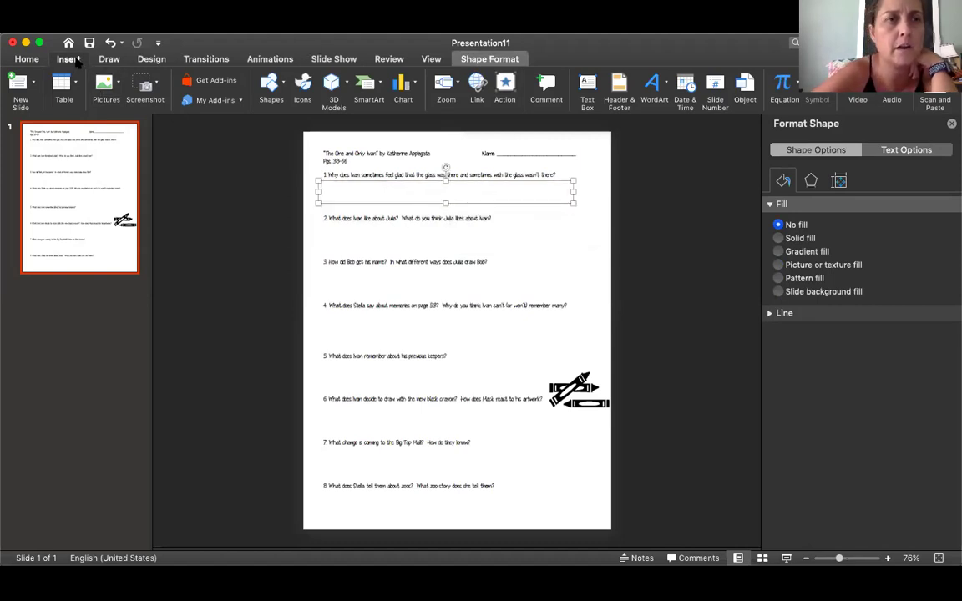
# Give the text box below question 1 a green outline
pyautogui.click(509, 60)
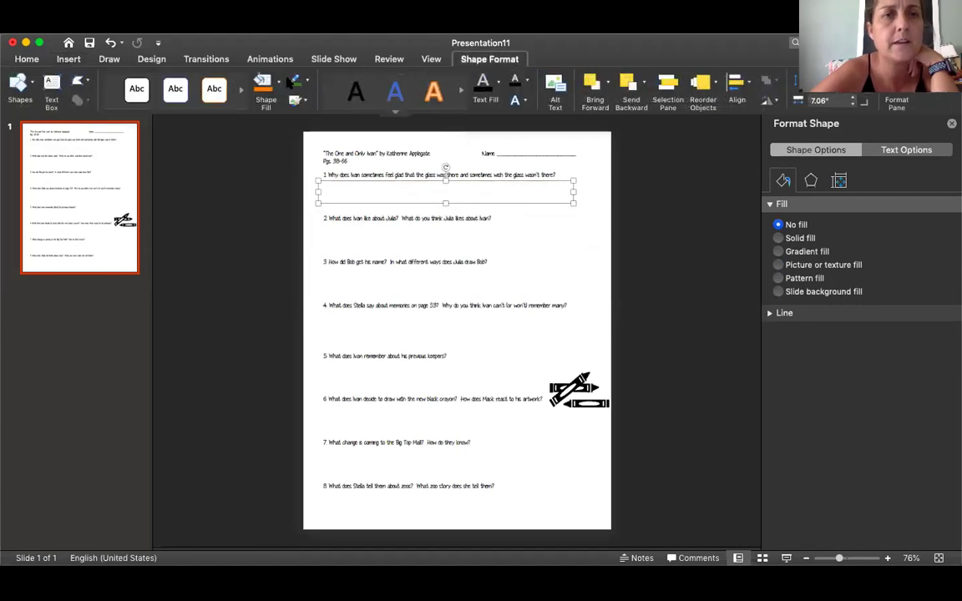
pyautogui.click(297, 81)
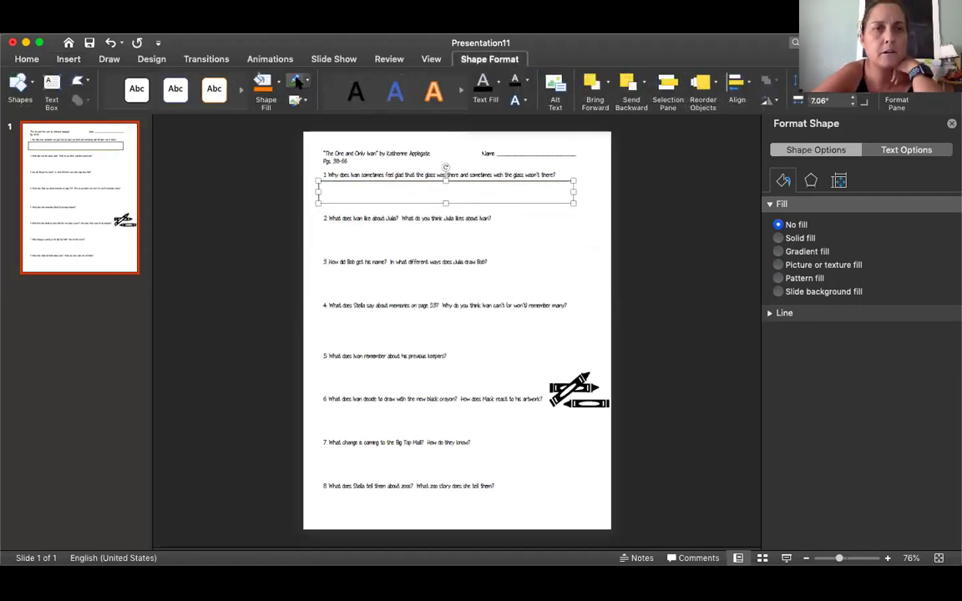
pyautogui.click(308, 81)
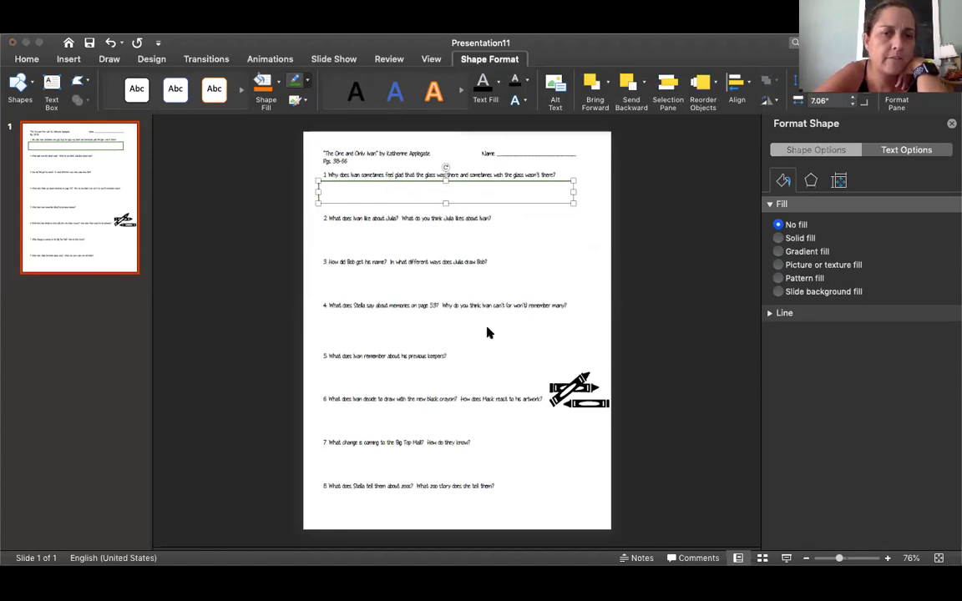
pyautogui.click(475, 371)
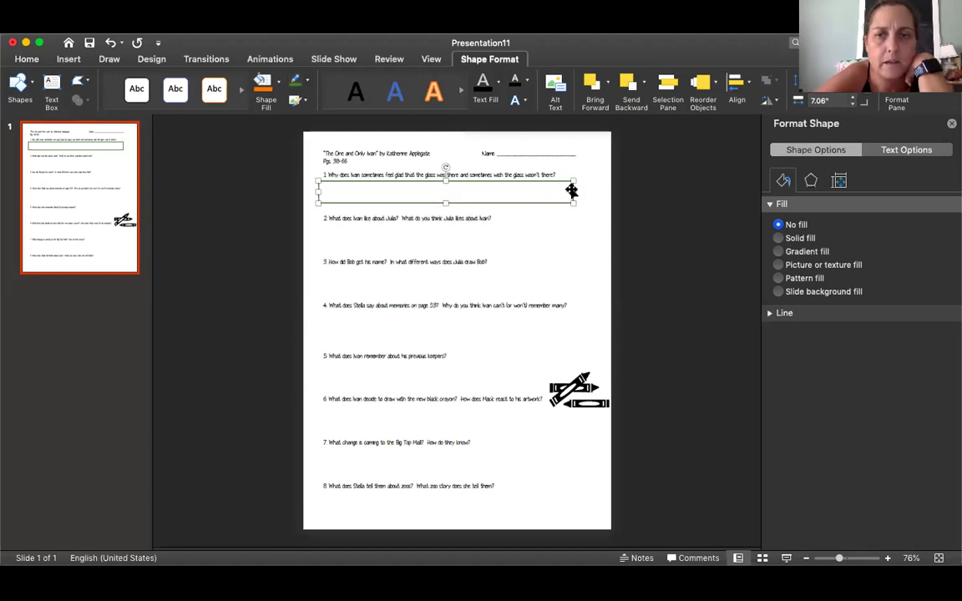
# Enlarge the green answer box to about 7.7 in wide and extend it down to just above question 2
pyautogui.moveTo(573, 192); pyautogui.dragTo(598, 191)
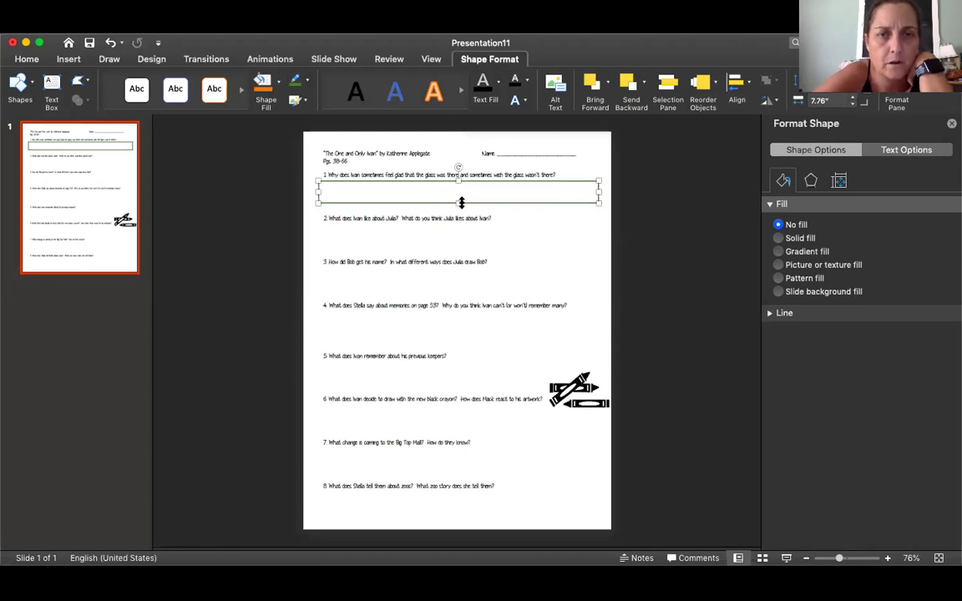
pyautogui.moveTo(459, 204); pyautogui.dragTo(458, 212)
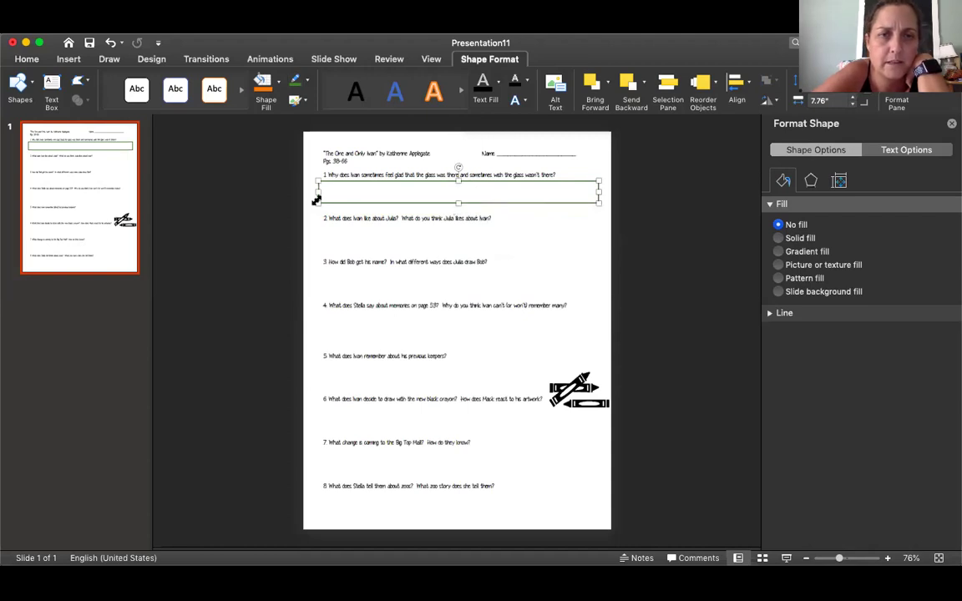
pyautogui.moveTo(318, 205); pyautogui.dragTo(320, 212)
# Copy the green answer box below question 1 and paste one duplicate onto the slide
pyautogui.rightClick(376, 192)
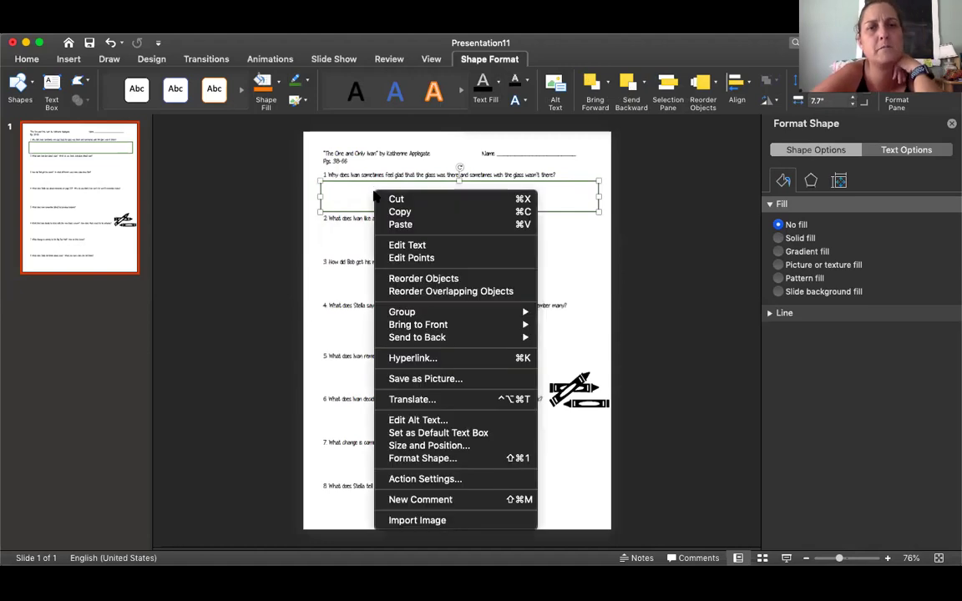
pyautogui.click(399, 214)
pyautogui.click(372, 240)
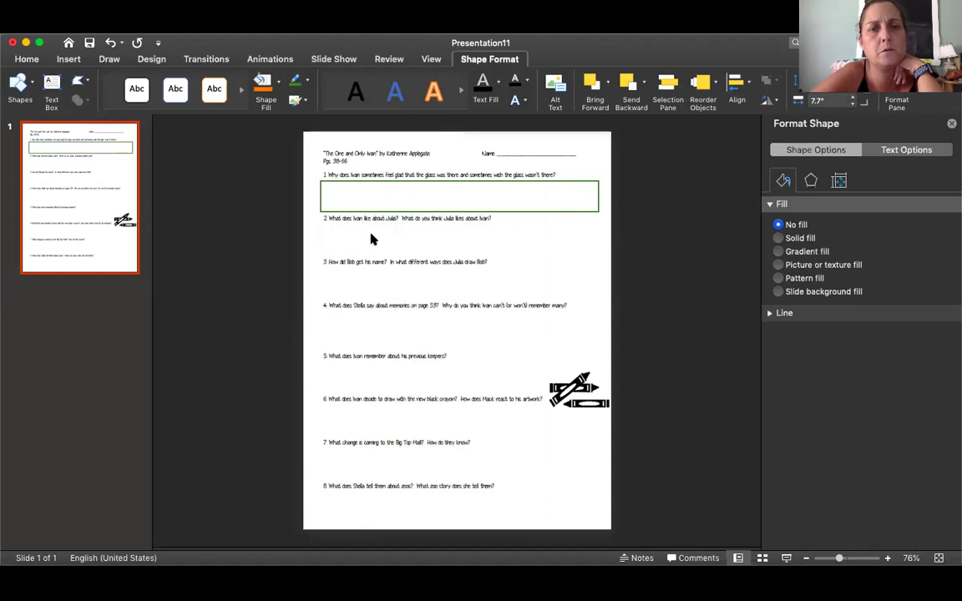
pyautogui.rightClick(372, 240)
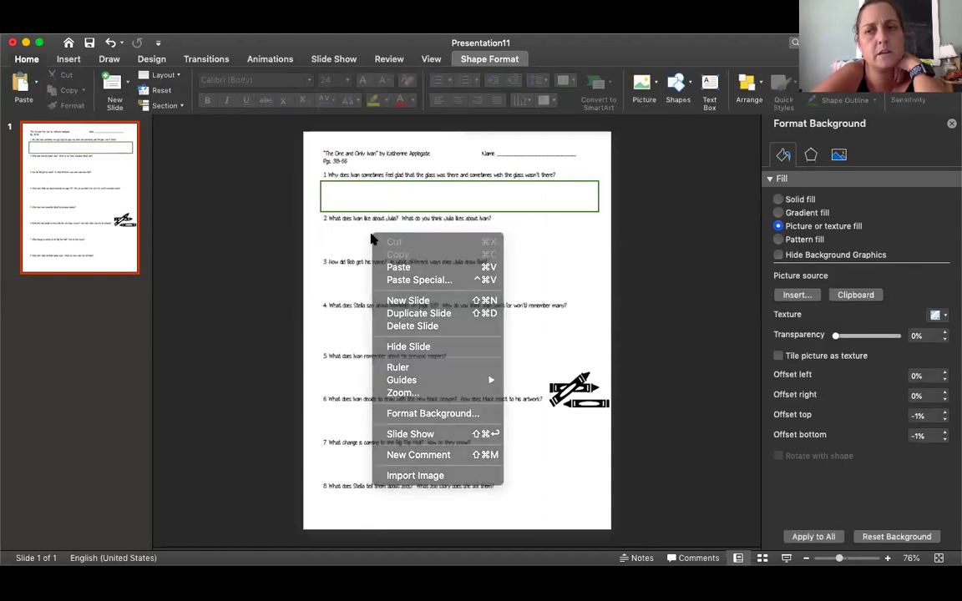
pyautogui.click(389, 227)
pyautogui.rightClick(402, 240)
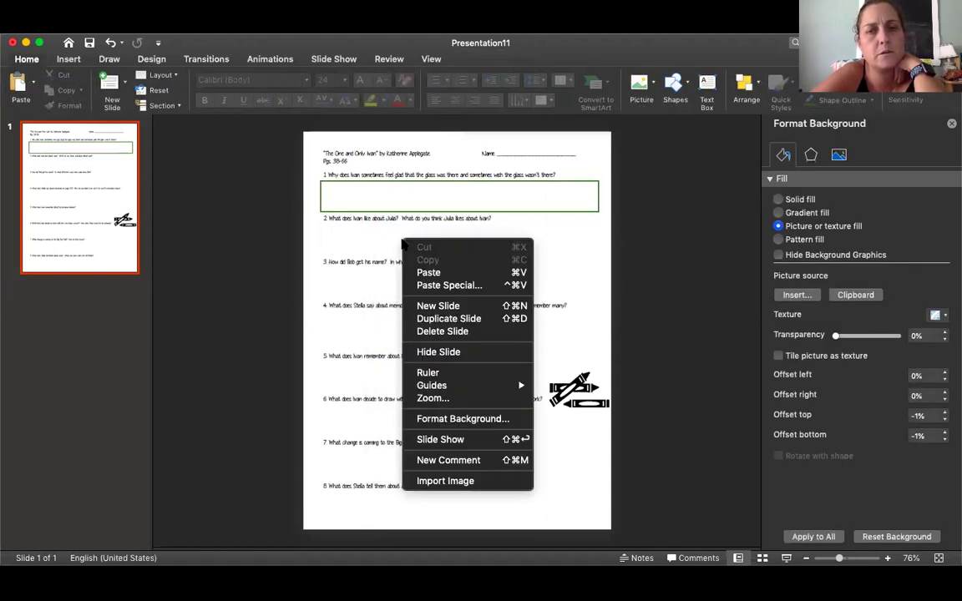
pyautogui.click(440, 275)
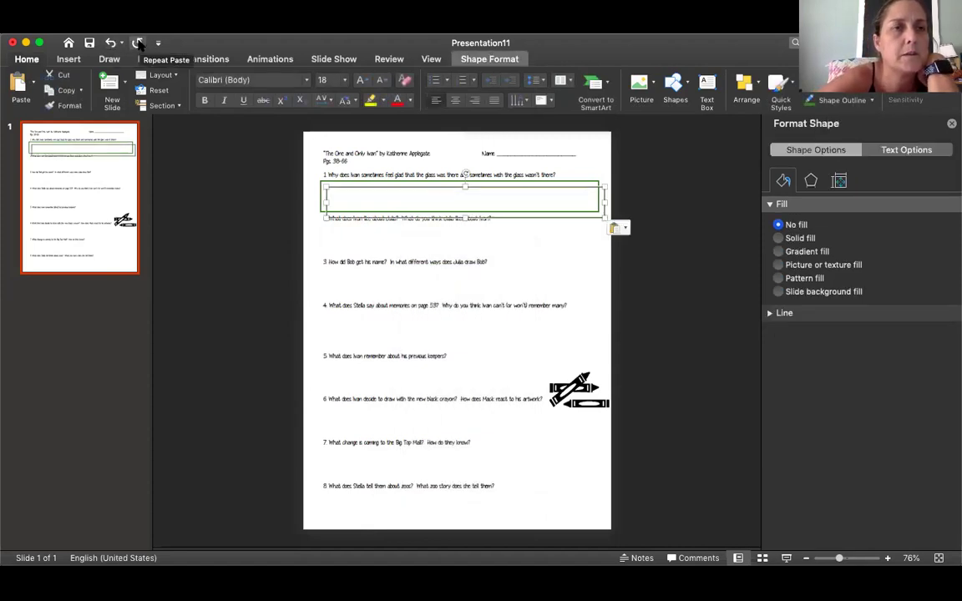
# Repeat the paste six more times so every remaining question has an answer box
pyautogui.click(138, 42)
pyautogui.click(137, 42)
pyautogui.click(138, 42)
pyautogui.click(138, 43)
pyautogui.click(138, 43)
pyautogui.click(138, 42)
# Move the seven pasted boxes into the answer spaces below questions 2 through 8, one under each question
pyautogui.moveTo(363, 250); pyautogui.dragTo(319, 518)
pyautogui.moveTo(371, 248); pyautogui.dragTo(328, 475)
pyautogui.moveTo(403, 242); pyautogui.dragTo(370, 433)
pyautogui.moveTo(409, 238); pyautogui.dragTo(382, 392)
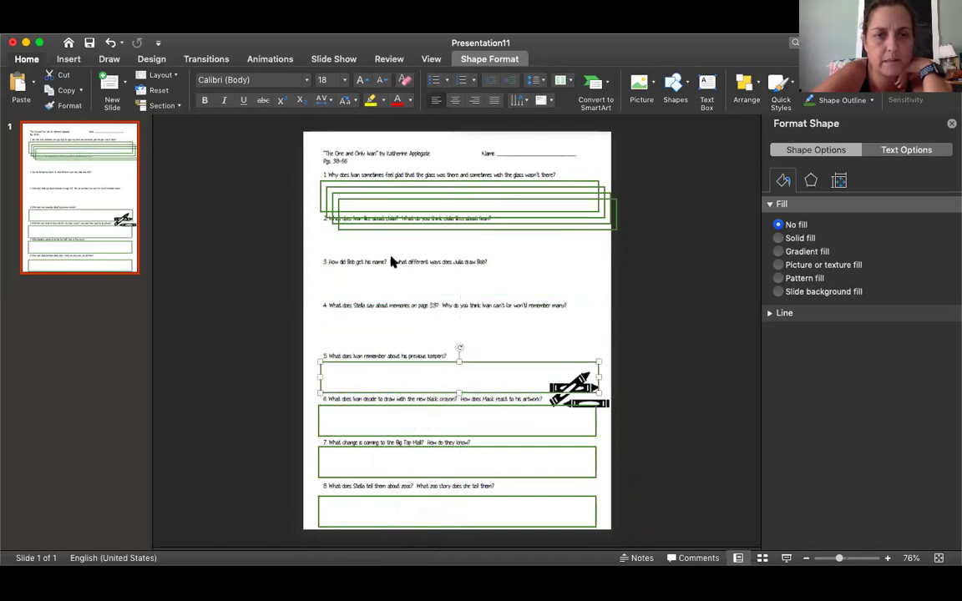
pyautogui.moveTo(376, 221); pyautogui.dragTo(373, 343)
pyautogui.moveTo(432, 222); pyautogui.dragTo(418, 294)
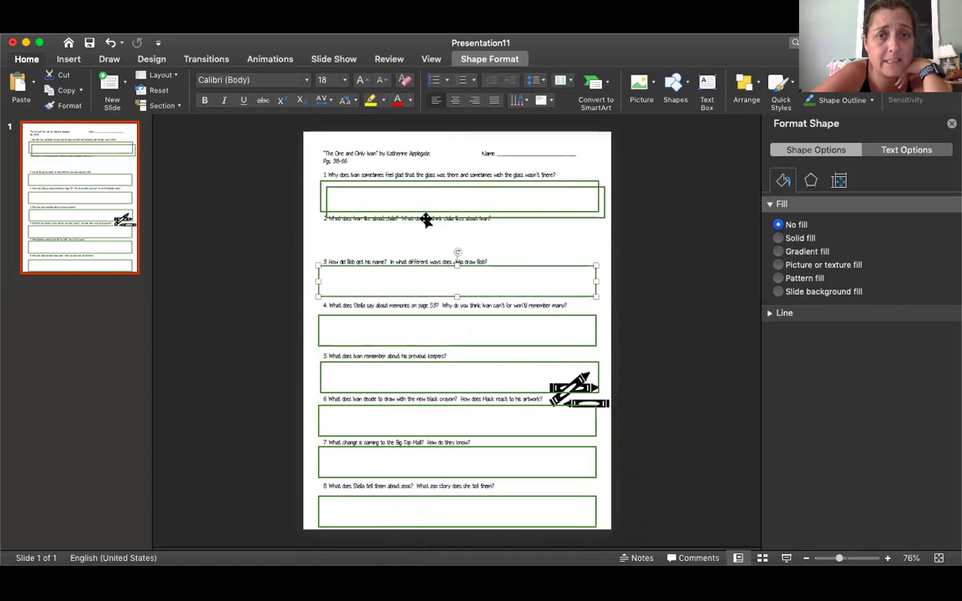
pyautogui.moveTo(425, 217); pyautogui.dragTo(412, 254)
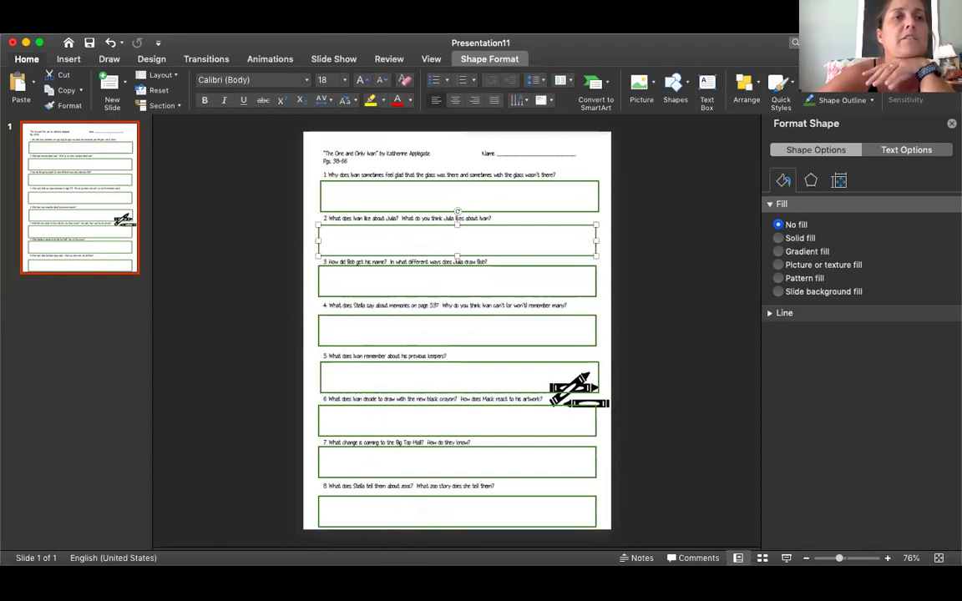
# Save the finished worksheet presentation as Presentation11.pptx
pyautogui.click(106, 28)
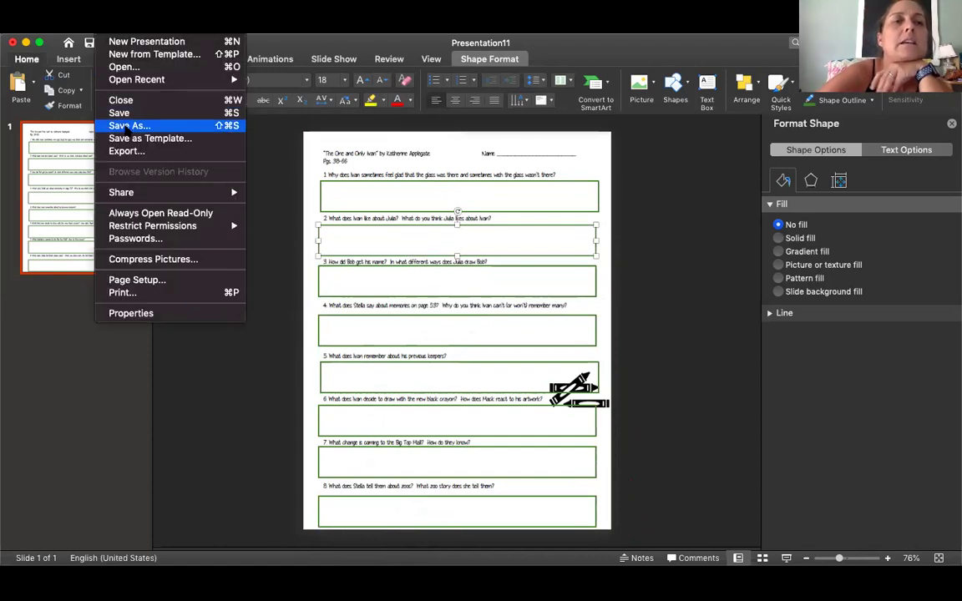
pyautogui.click(125, 126)
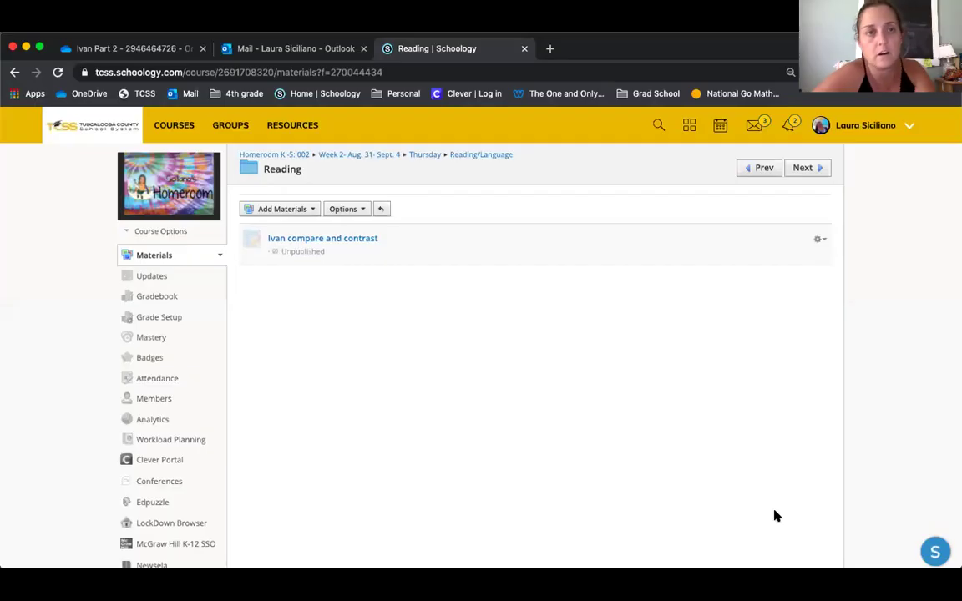
# Switch to OneDrive in the browser and upload Presentation11.pptx to the Schoology worksheets folder
pyautogui.click(146, 48)
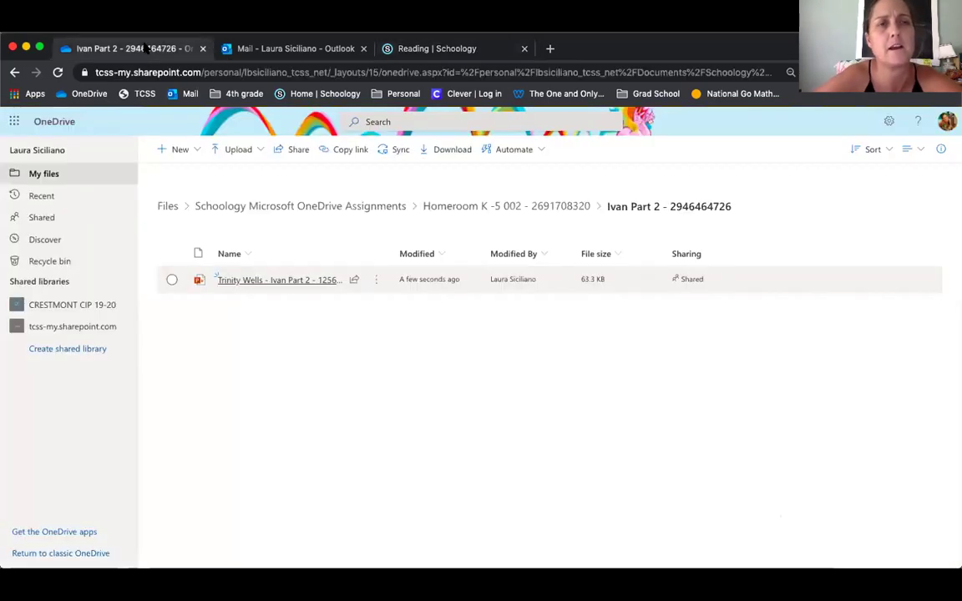
pyautogui.click(43, 176)
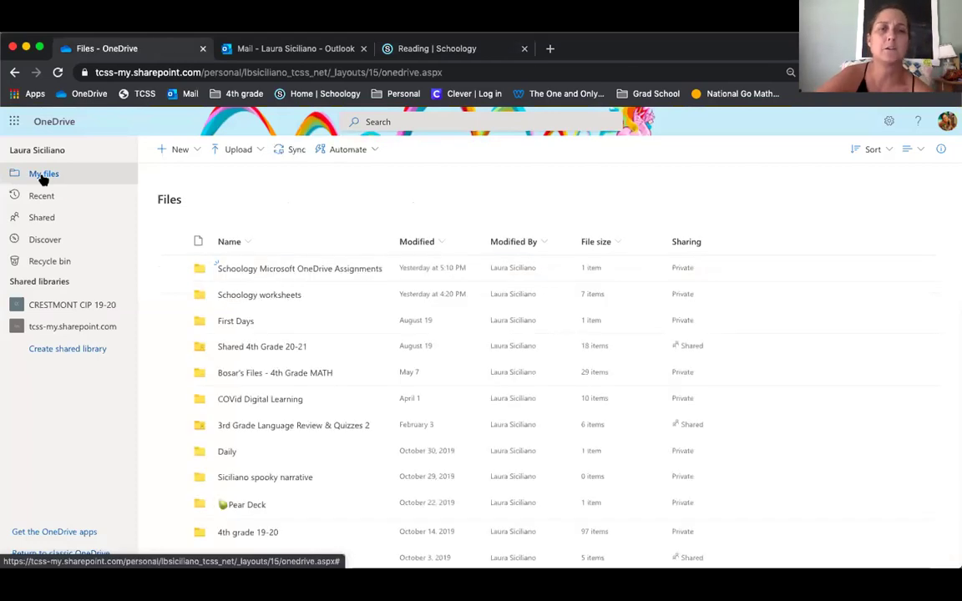
pyautogui.click(245, 299)
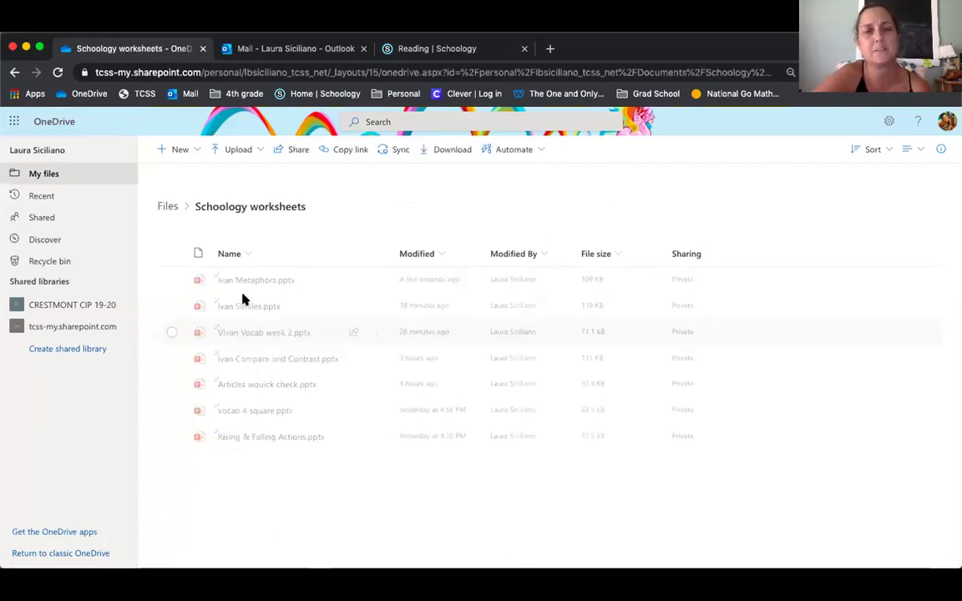
pyautogui.click(222, 152)
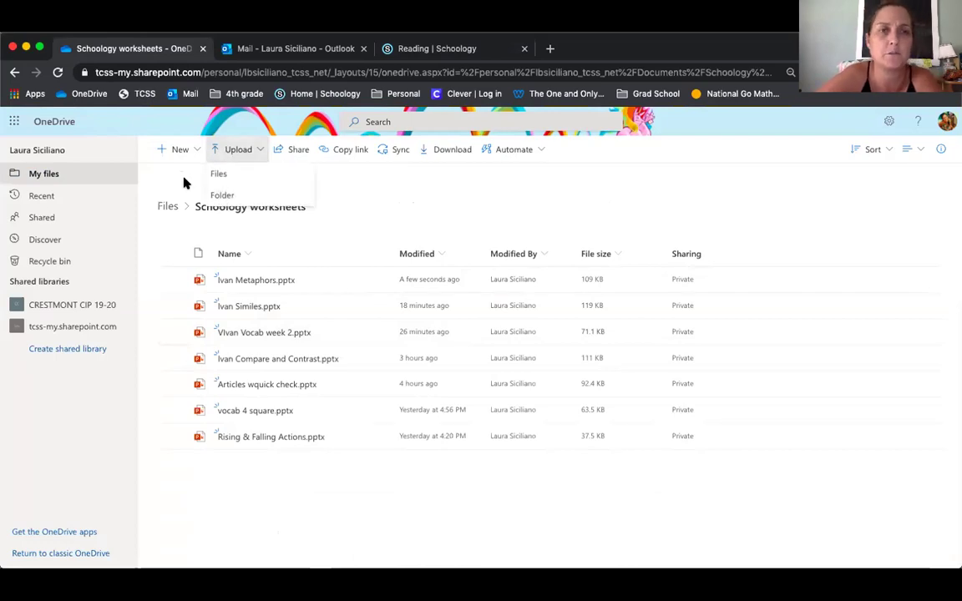
pyautogui.click(219, 174)
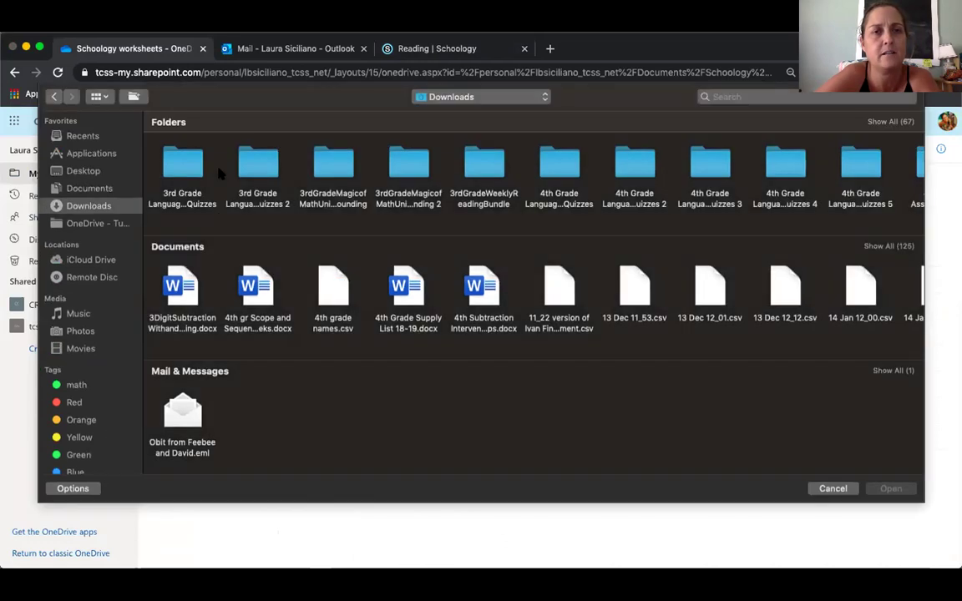
pyautogui.click(81, 136)
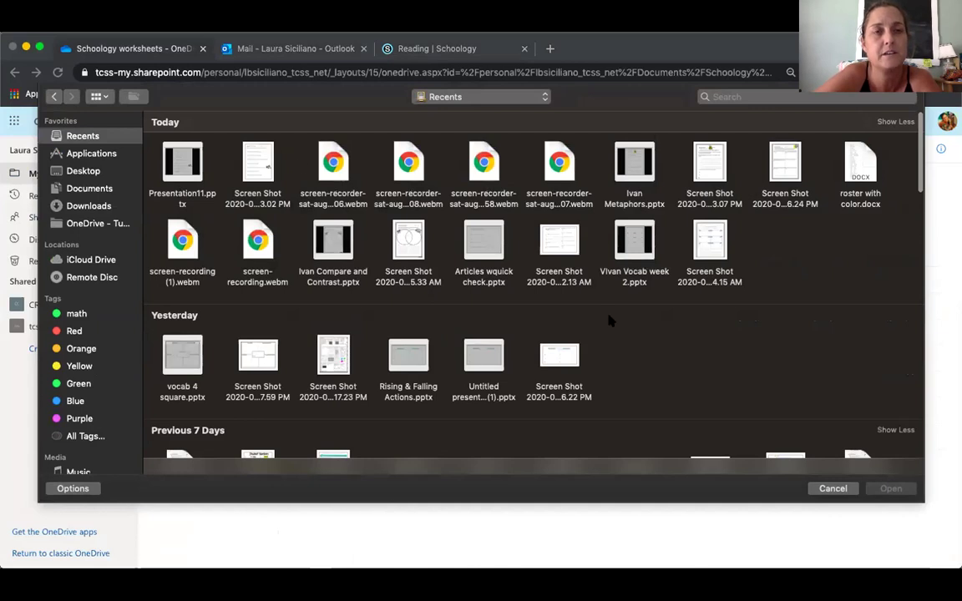
pyautogui.click(889, 490)
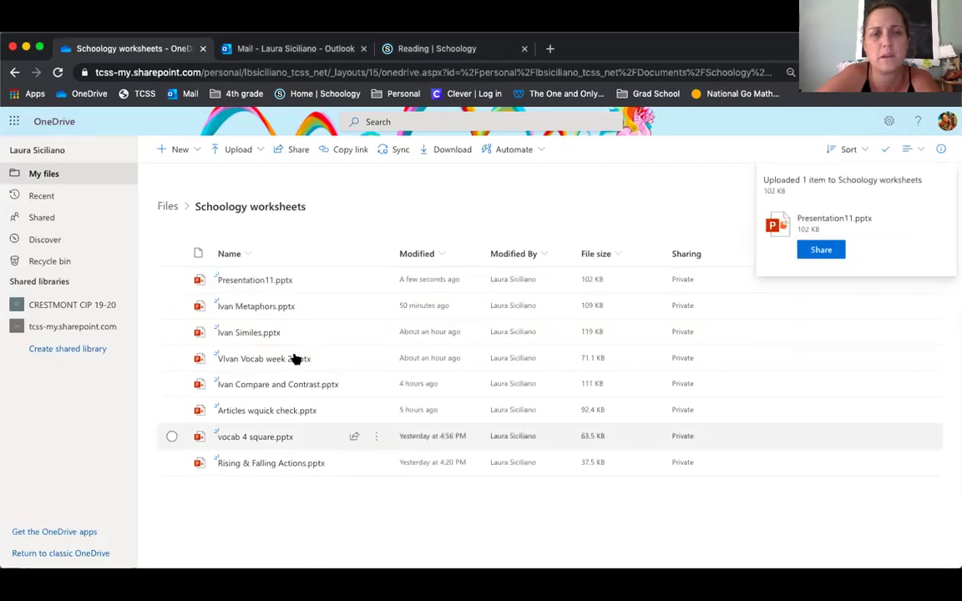
# Rename the uploaded Presentation11.pptx file to Ivan Questions Part 3
pyautogui.click(376, 283)
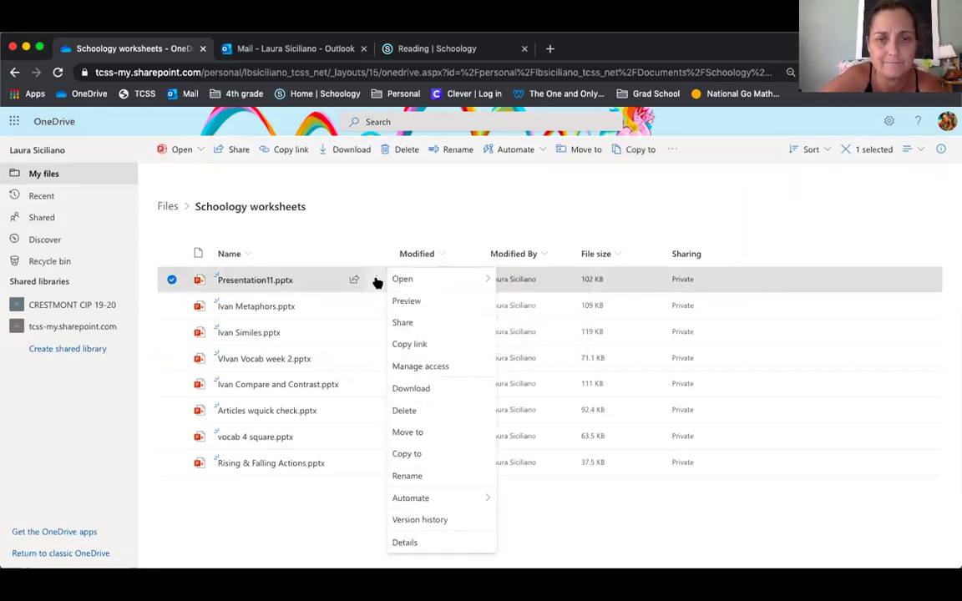
pyautogui.click(409, 476)
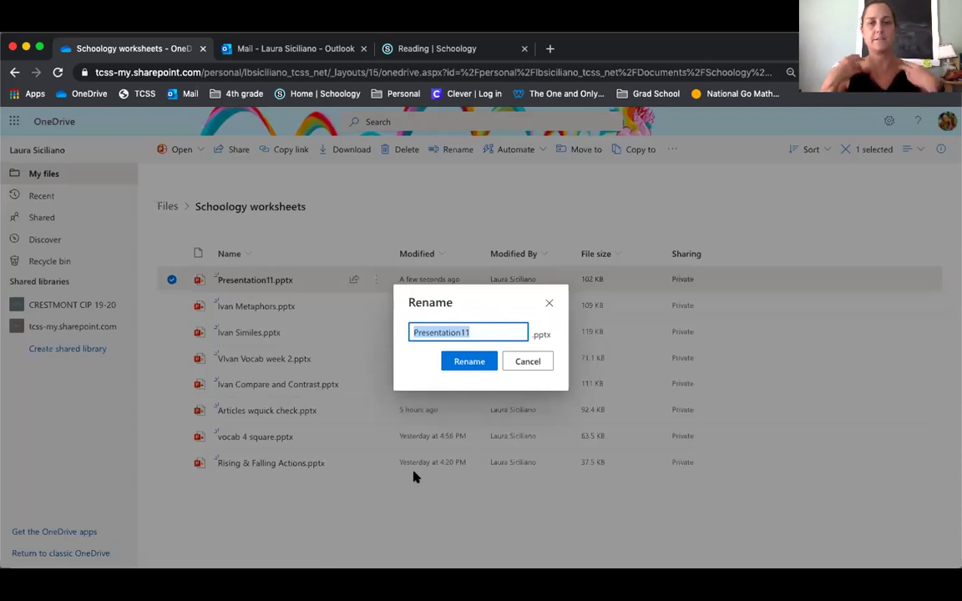
pyautogui.press('BackSpace')
pyautogui.write('Ivan Questions Part')
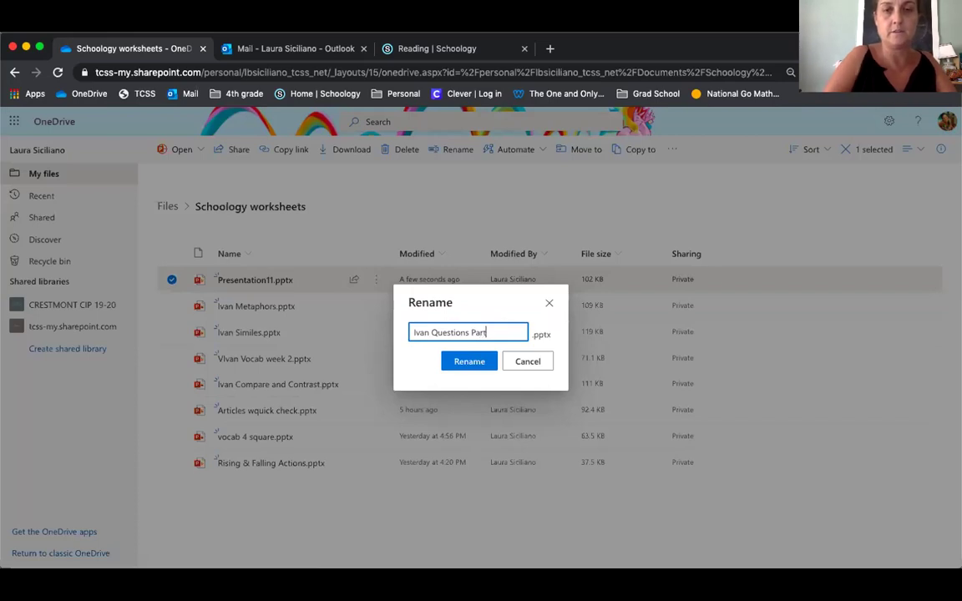
pyautogui.write('3')
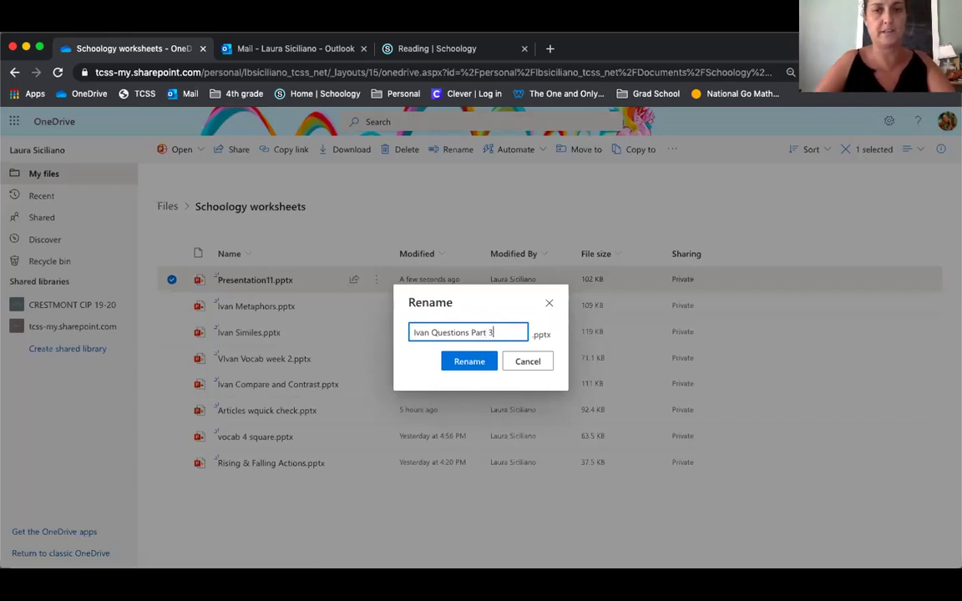
pyautogui.click(464, 362)
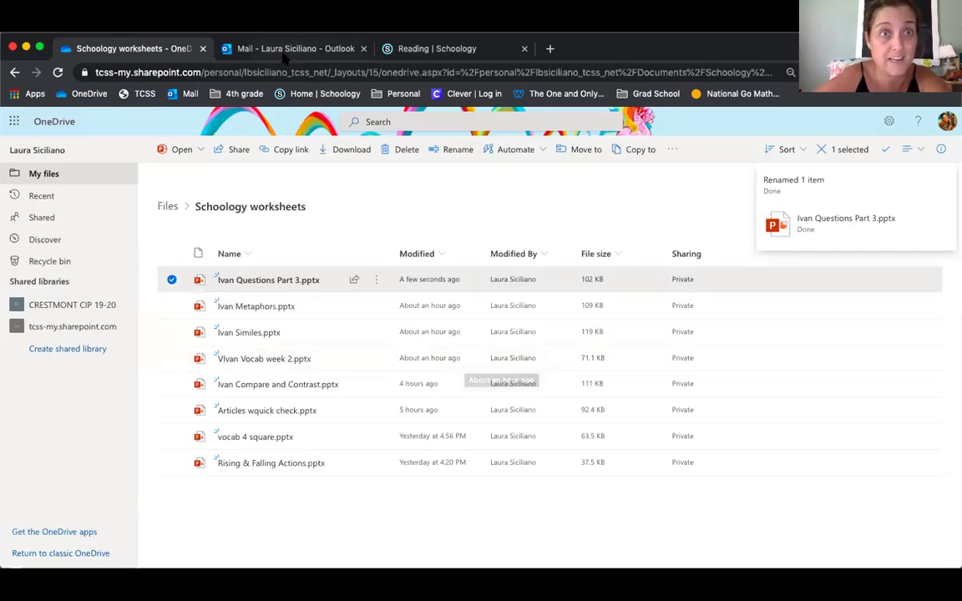
# Switch to Schoology and start a new assignment in Thursday's Reading folder
pyautogui.click(448, 51)
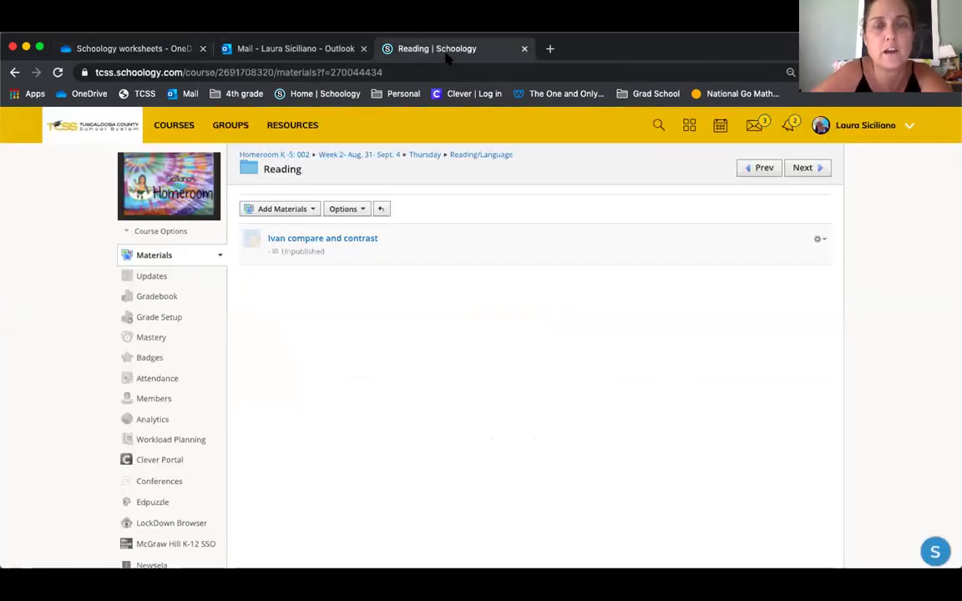
pyautogui.click(302, 209)
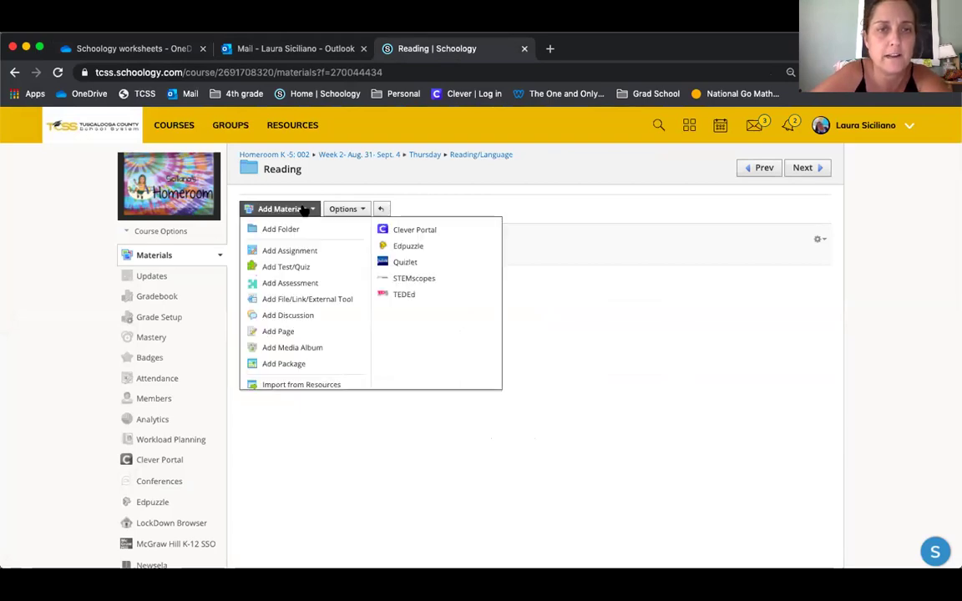
pyautogui.click(272, 251)
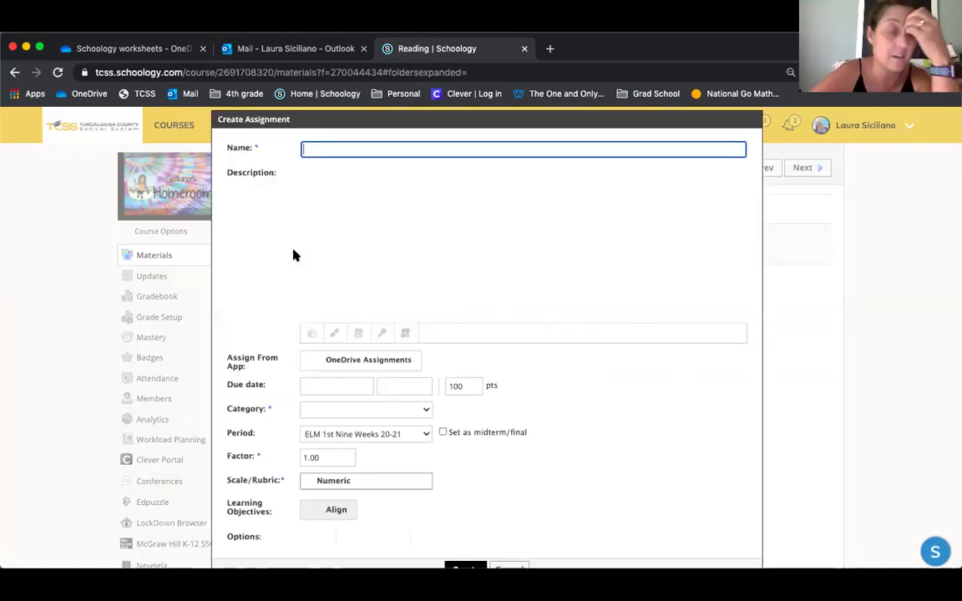
# Attach Ivan Questions Part 3.pptx from the Schoology worksheets folder in OneDrive to the new assignment
pyautogui.click(350, 356)
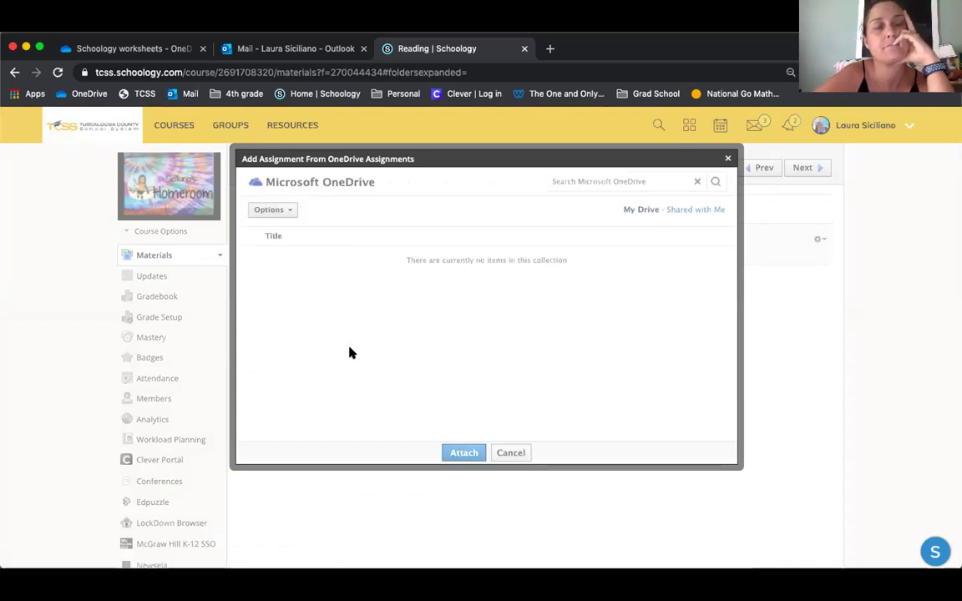
pyautogui.scroll(-1, 352, 354)
pyautogui.scroll(-10, 352, 354)
pyautogui.scroll(-1, 352, 354)
pyautogui.scroll(1, 352, 354)
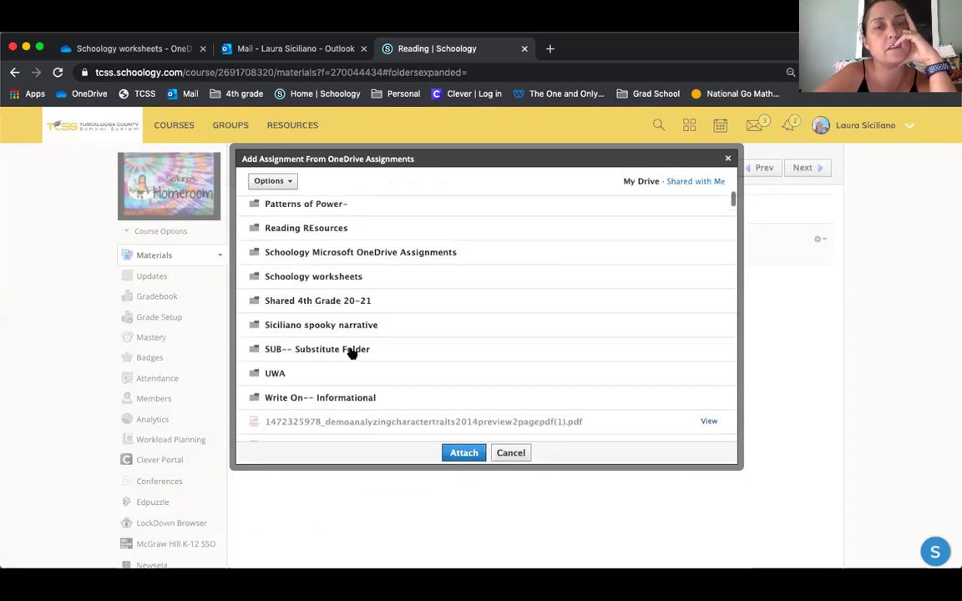
pyautogui.click(313, 277)
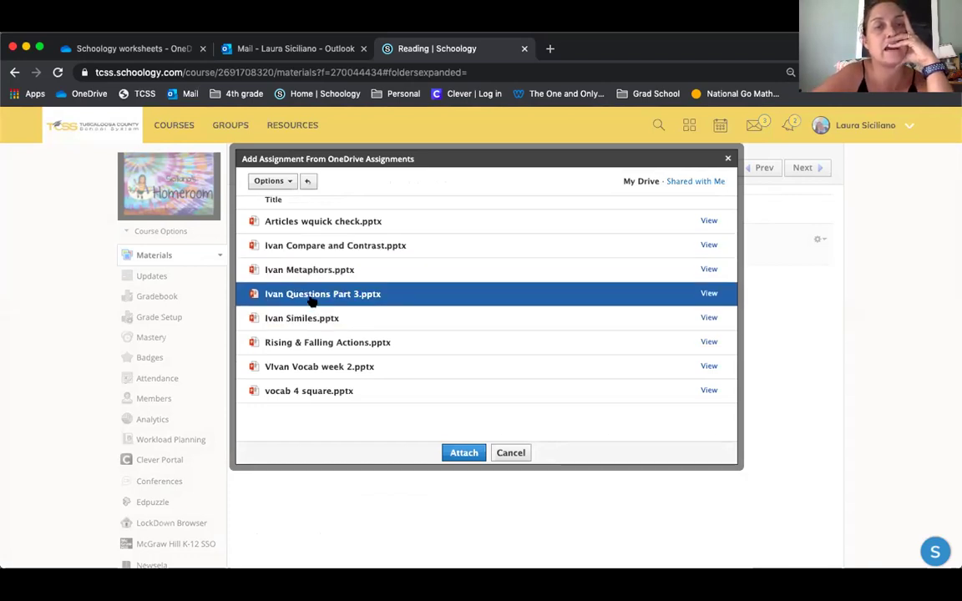
pyautogui.click(463, 452)
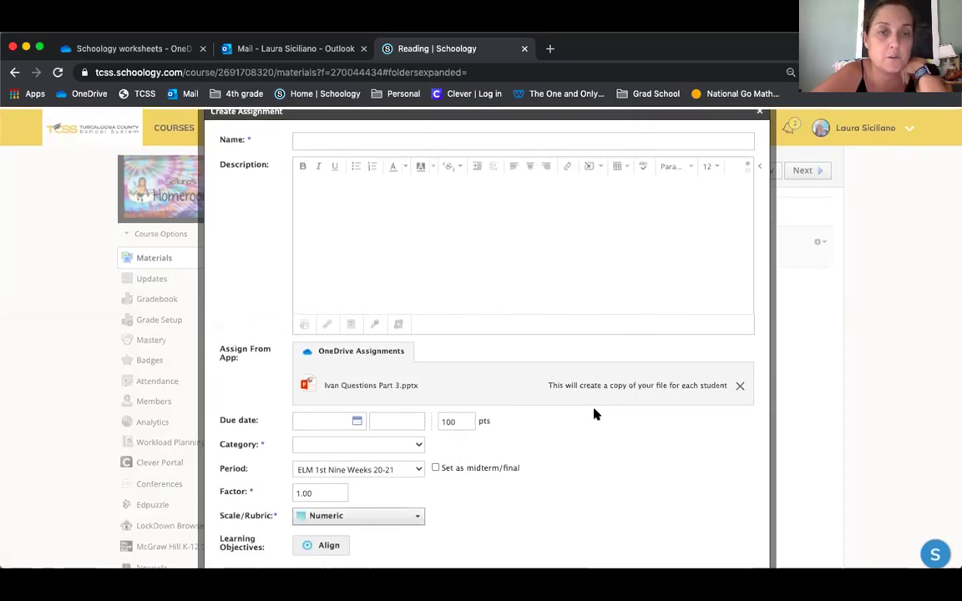
# Name the assignment Ivan Questions Part 3
pyautogui.click(373, 137)
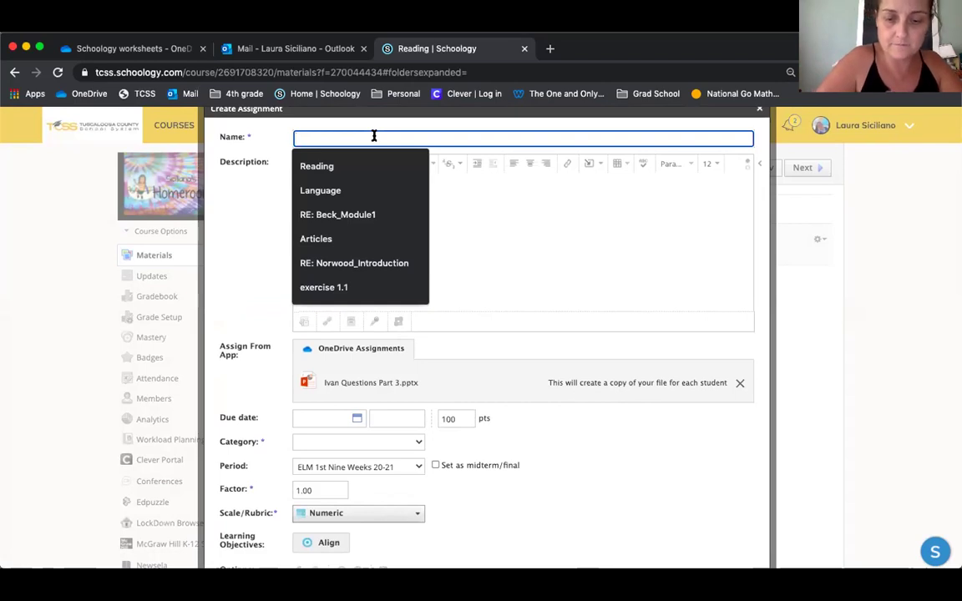
pyautogui.write('Ivan')
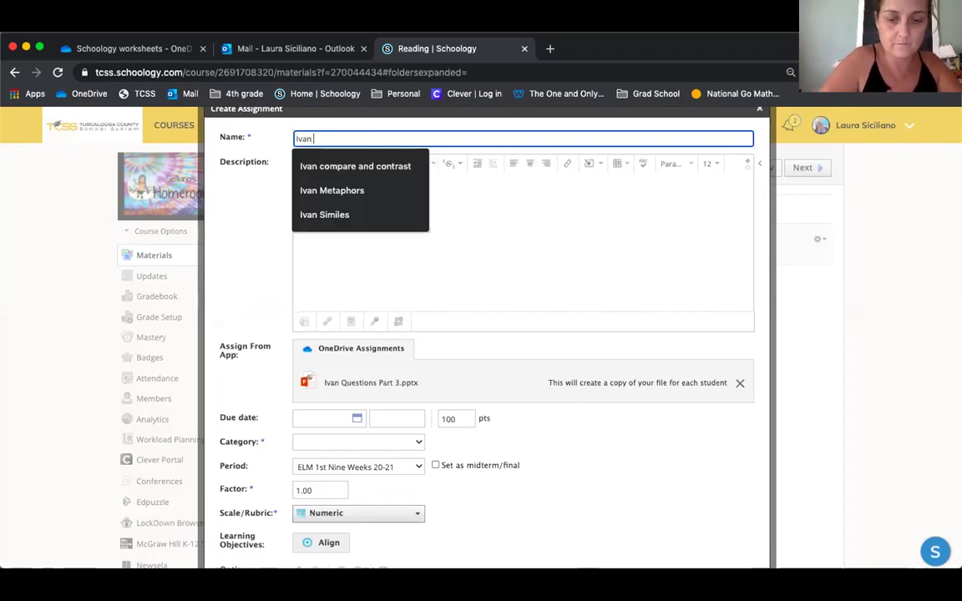
pyautogui.write(' Quest')
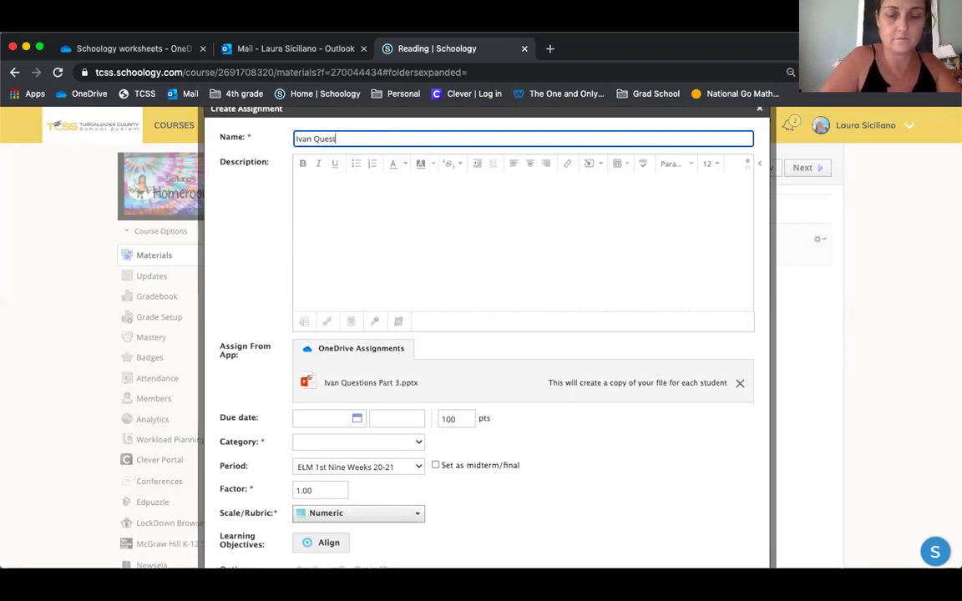
pyautogui.write('ions Part 3')
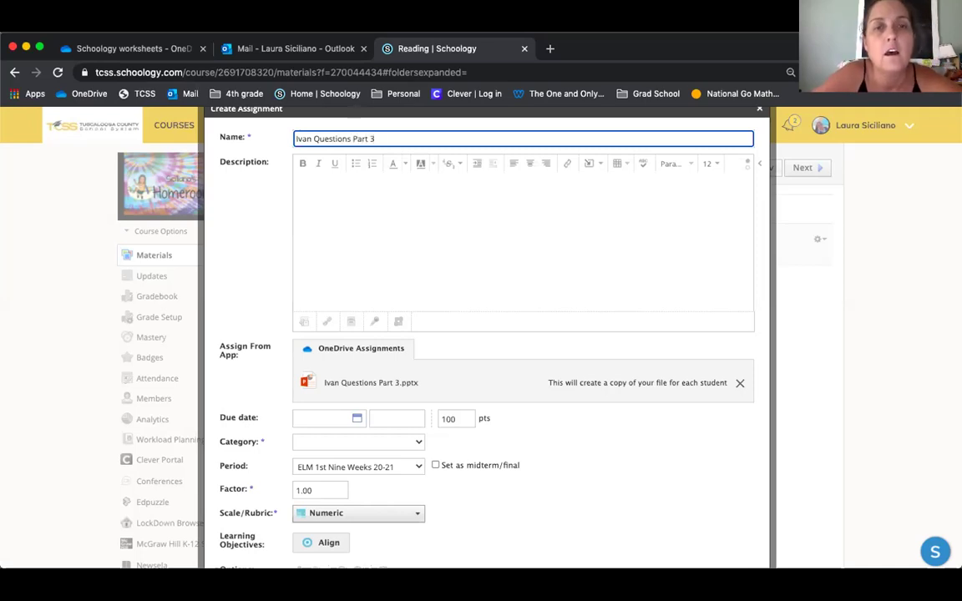
# Set the assignment's category to Check for Understanding and create the assignment
pyautogui.scroll(-1, 612, 466)
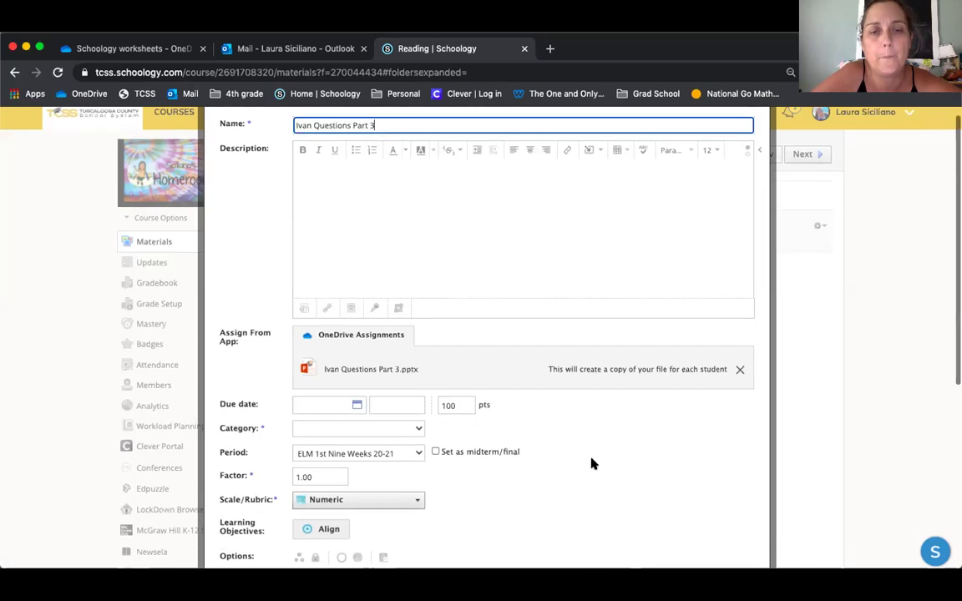
pyautogui.click(419, 427)
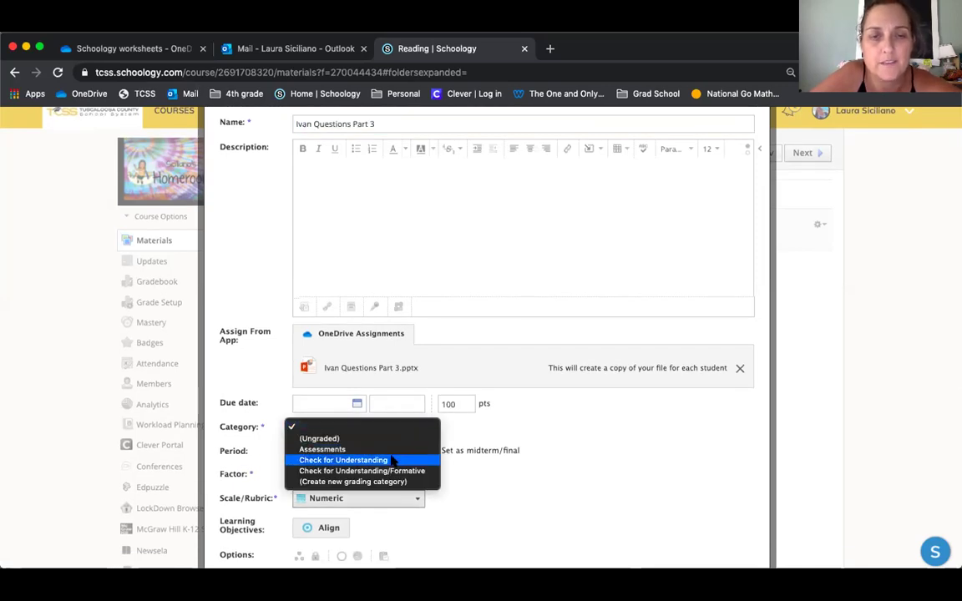
pyautogui.click(392, 460)
pyautogui.scroll(-3, 601, 452)
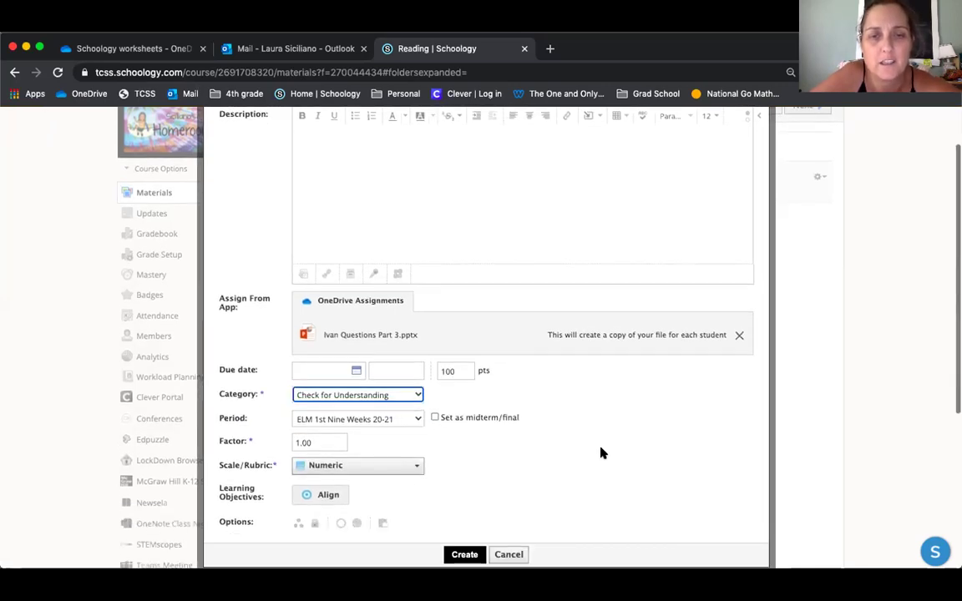
pyautogui.click(464, 479)
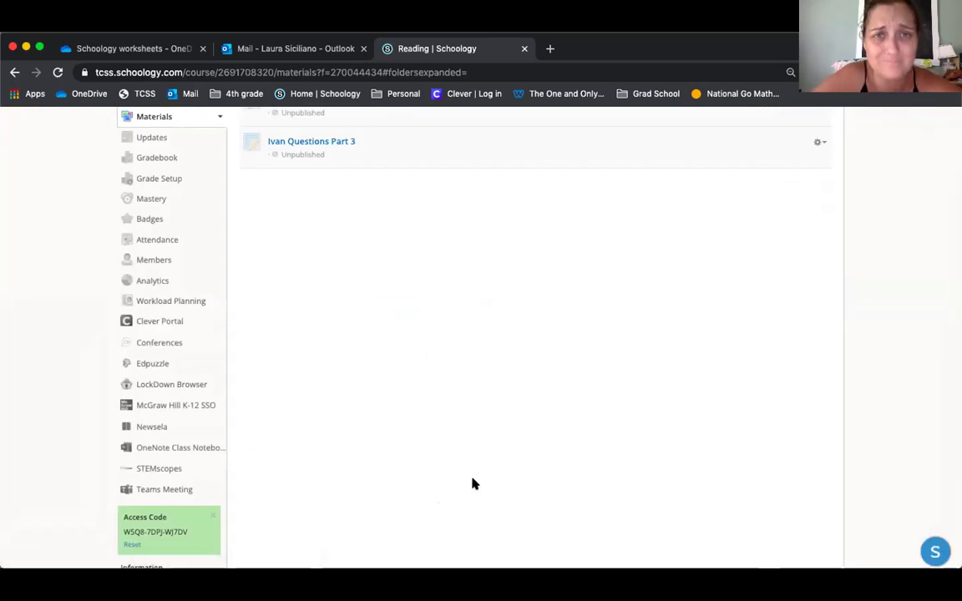
# Open the Ivan Questions Part 3 assignment and view its attached PowerPoint worksheet
pyautogui.scroll(3, 472, 484)
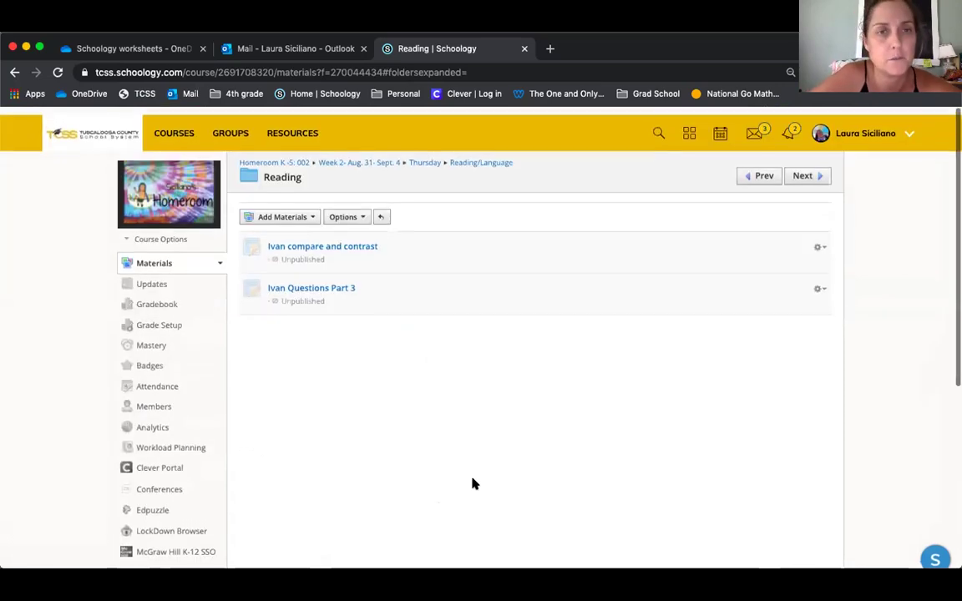
pyautogui.click(334, 280)
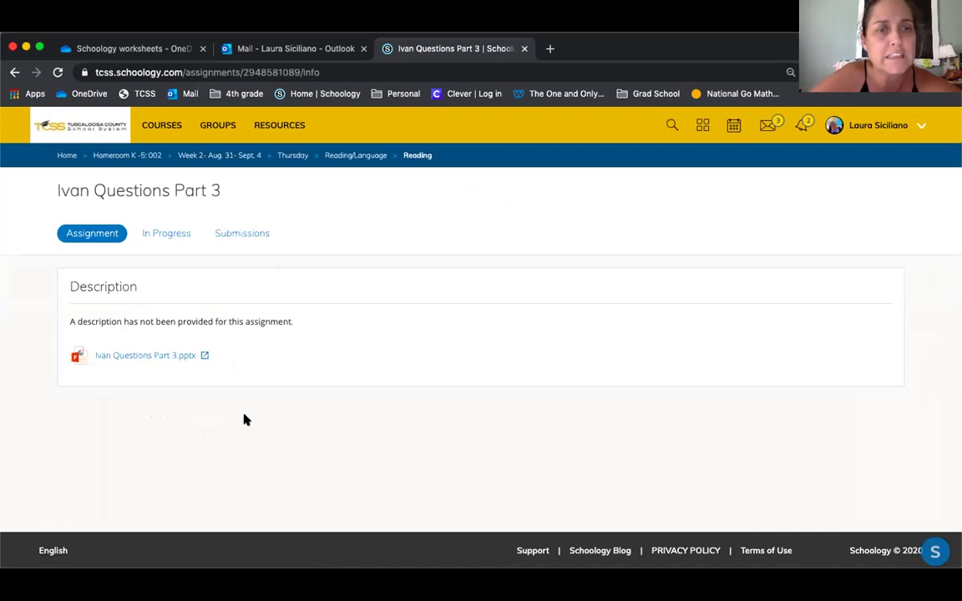
pyautogui.click(155, 357)
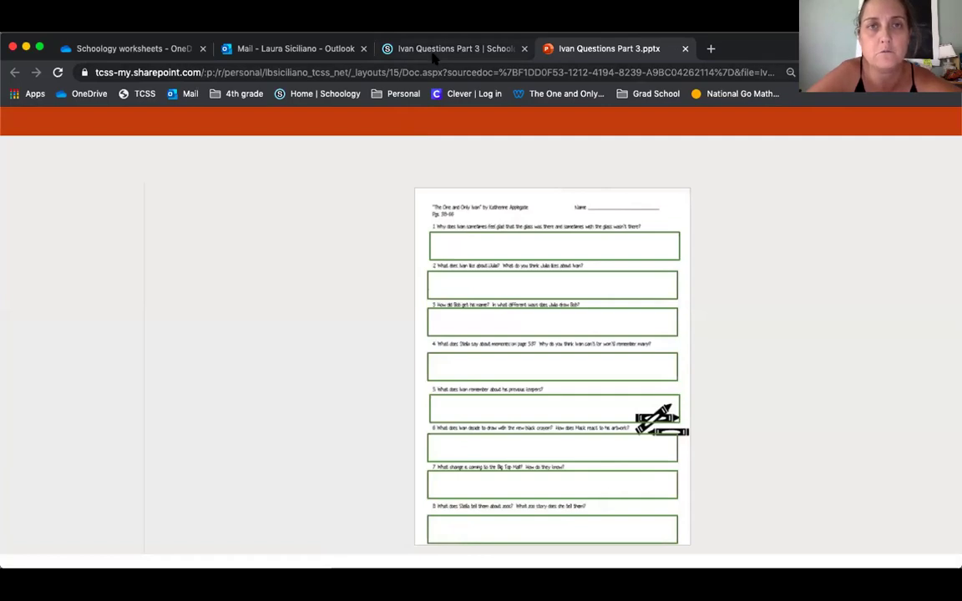
# Return to the assignment page and examine the students' in-progress work, the submissions and the submission filter options
pyautogui.click(433, 52)
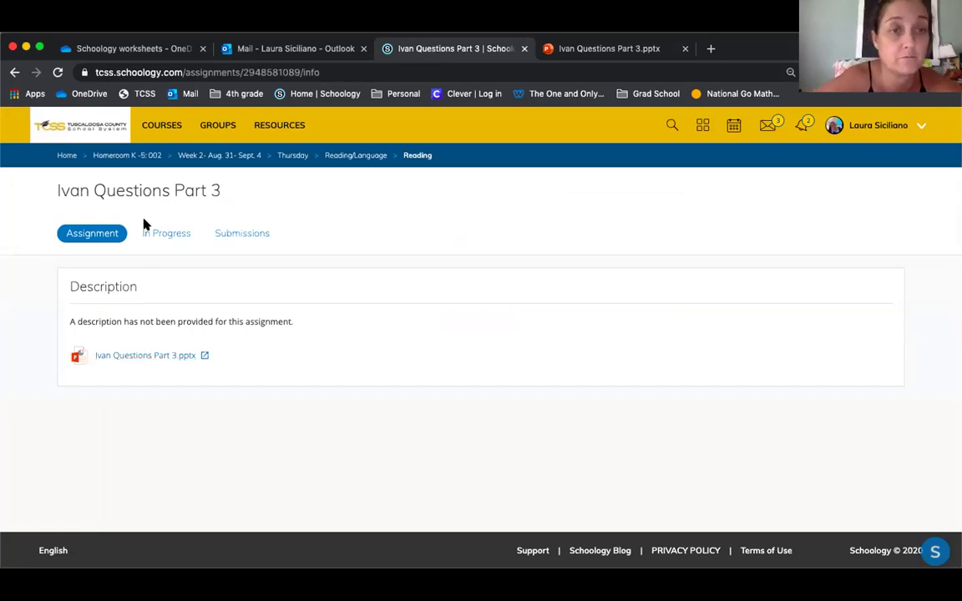
pyautogui.click(166, 235)
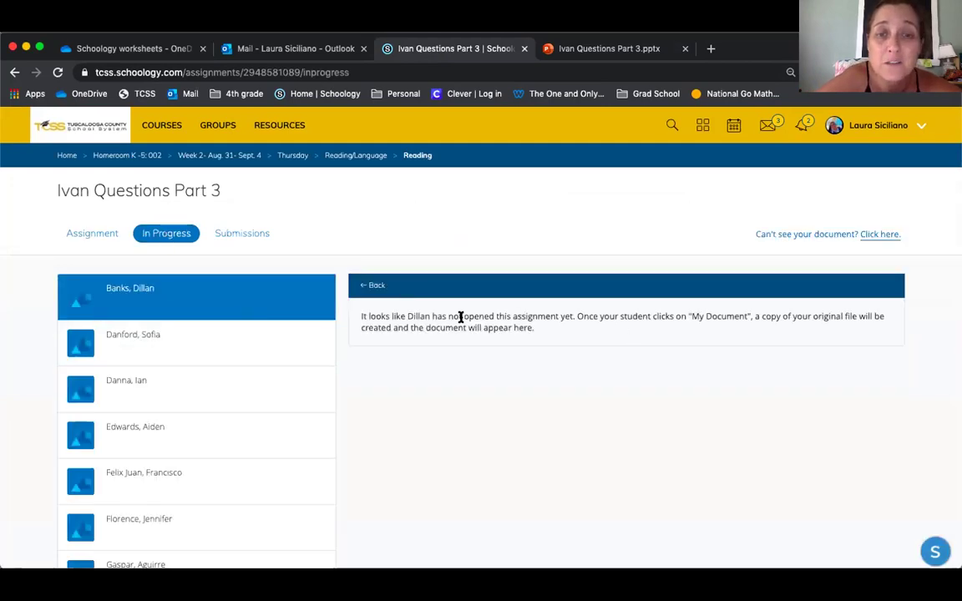
pyautogui.click(245, 235)
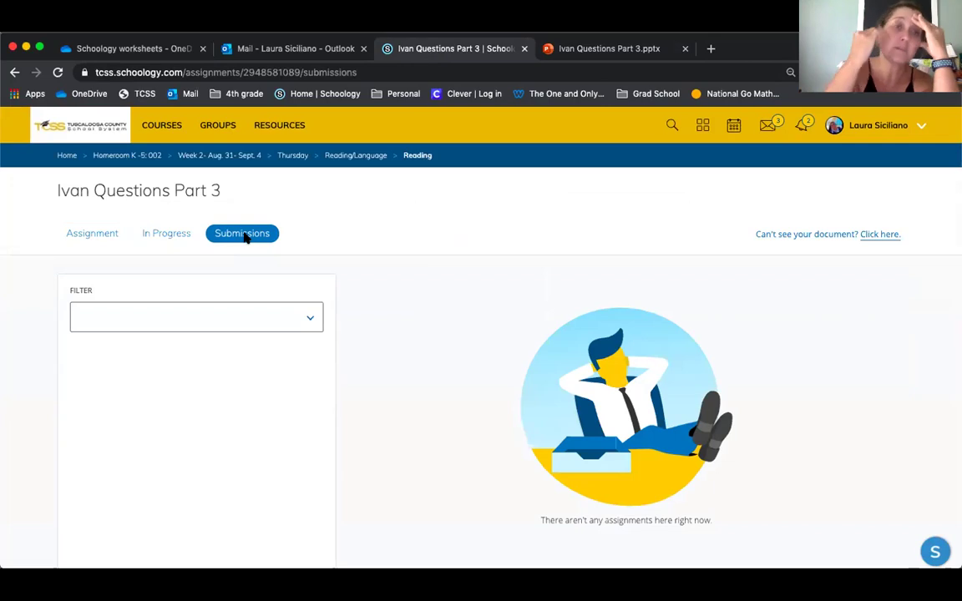
pyautogui.click(227, 326)
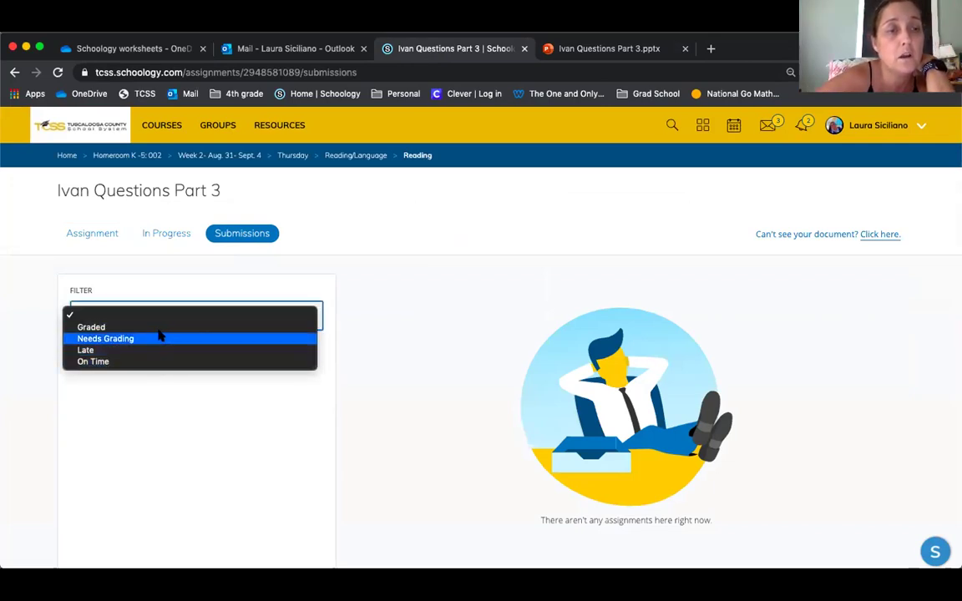
pyautogui.click(369, 289)
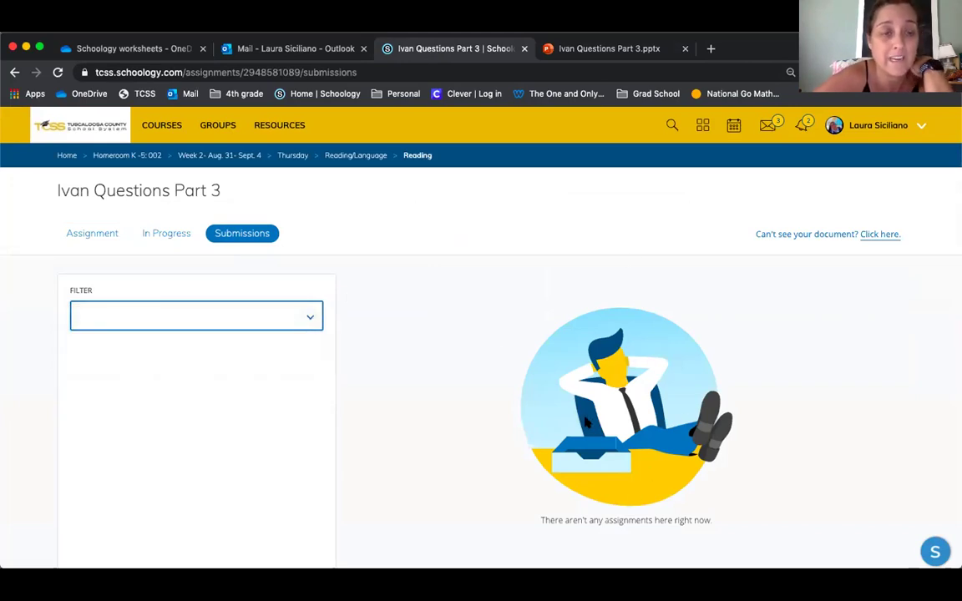
# Open the Homeroom K-5 course, section 002, from the course list
pyautogui.click(170, 129)
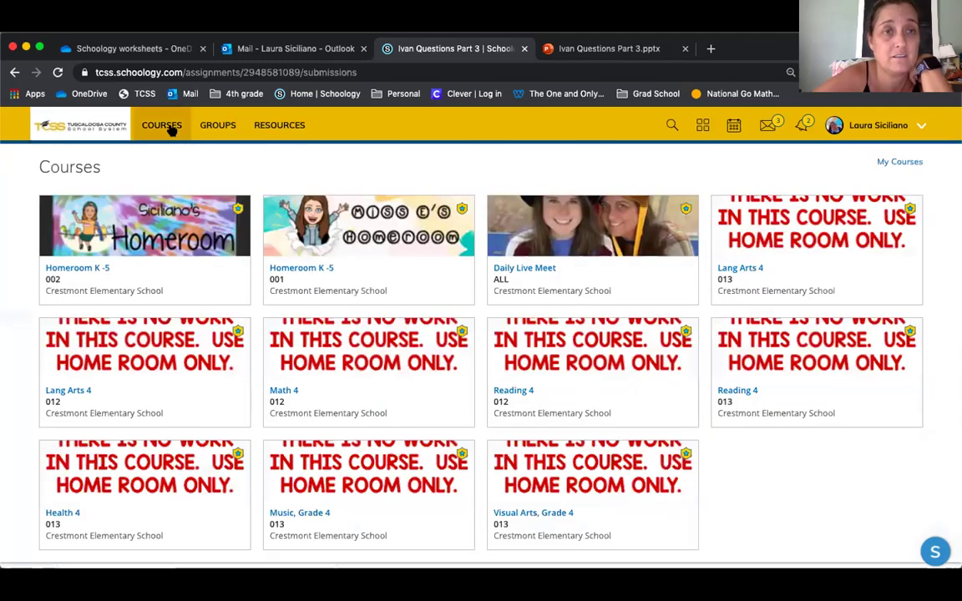
pyautogui.click(179, 219)
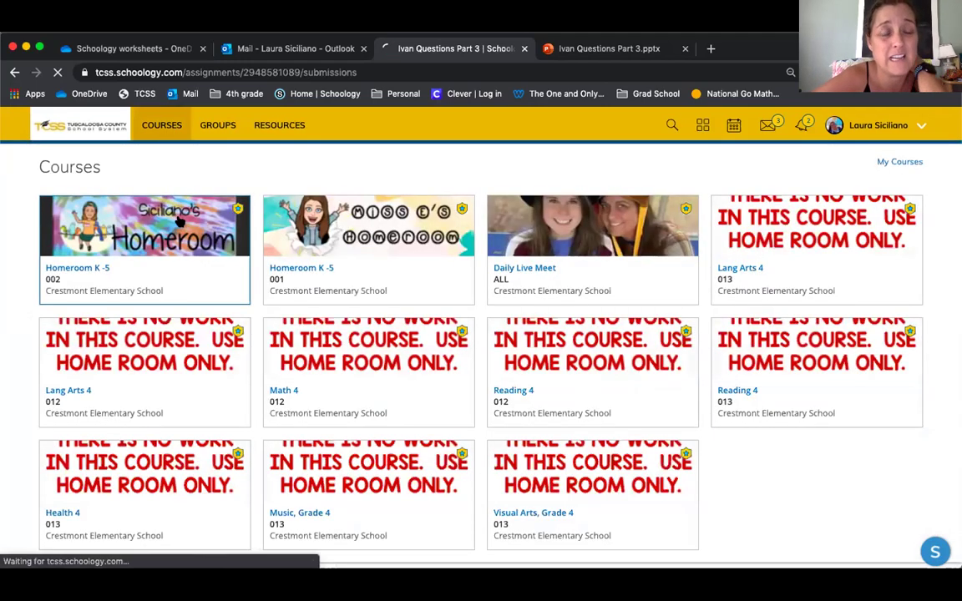